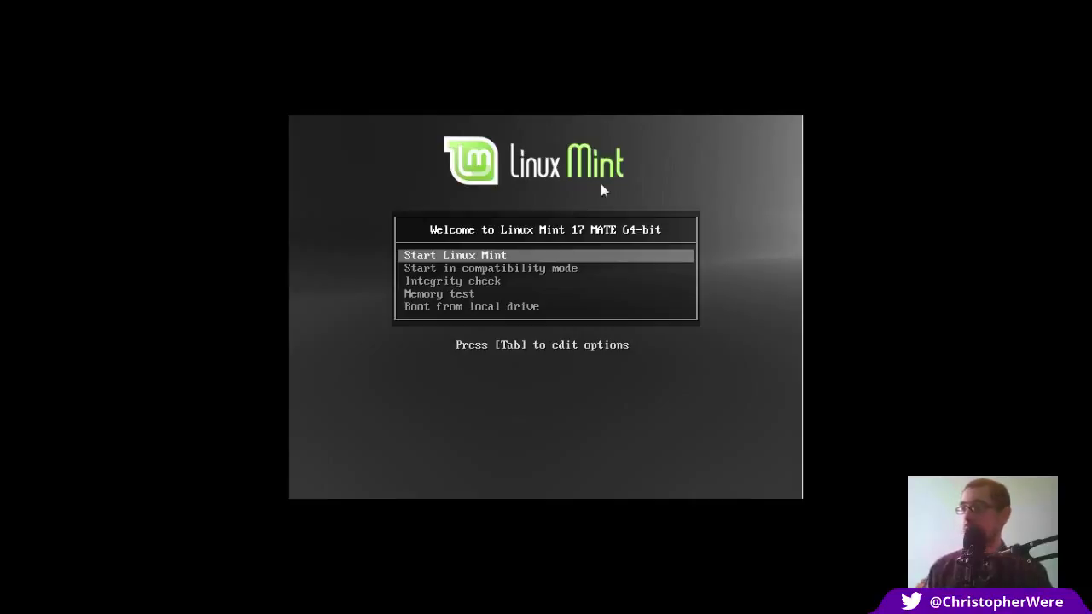
Boot the live session with the Start Linux Mint option.
key(Down)
key(Up)
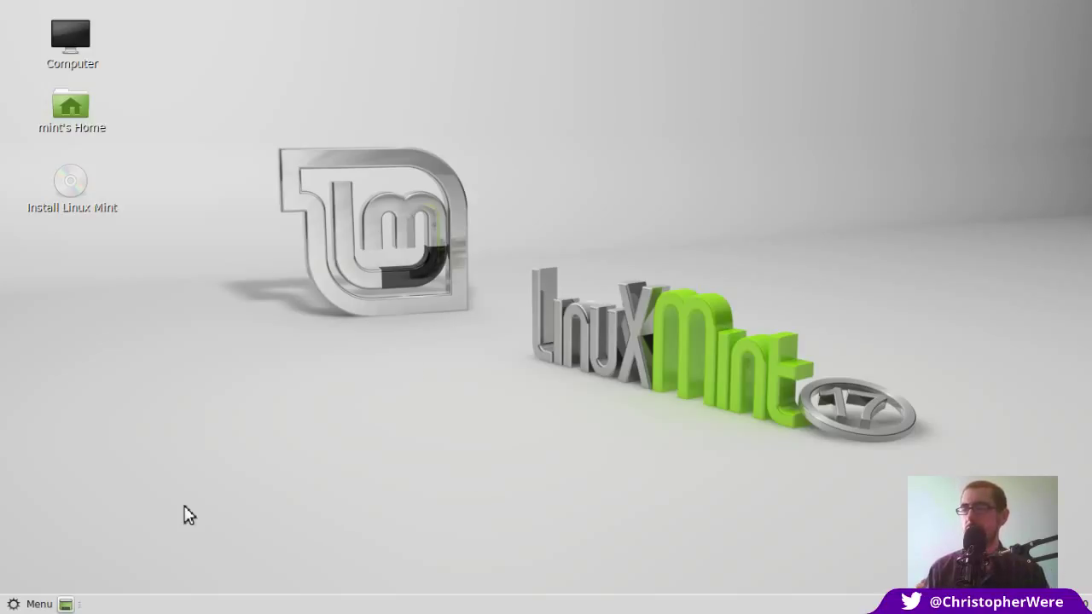
Examine the full application list and its categories, including Internet and System Tools, and close the overview.
click(36, 605)
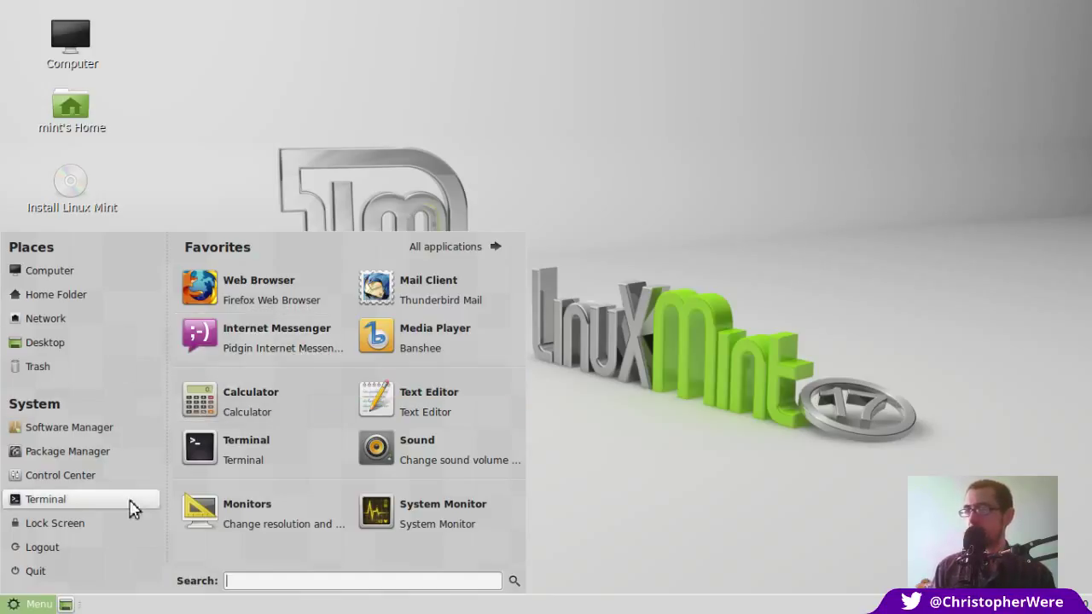
click(486, 256)
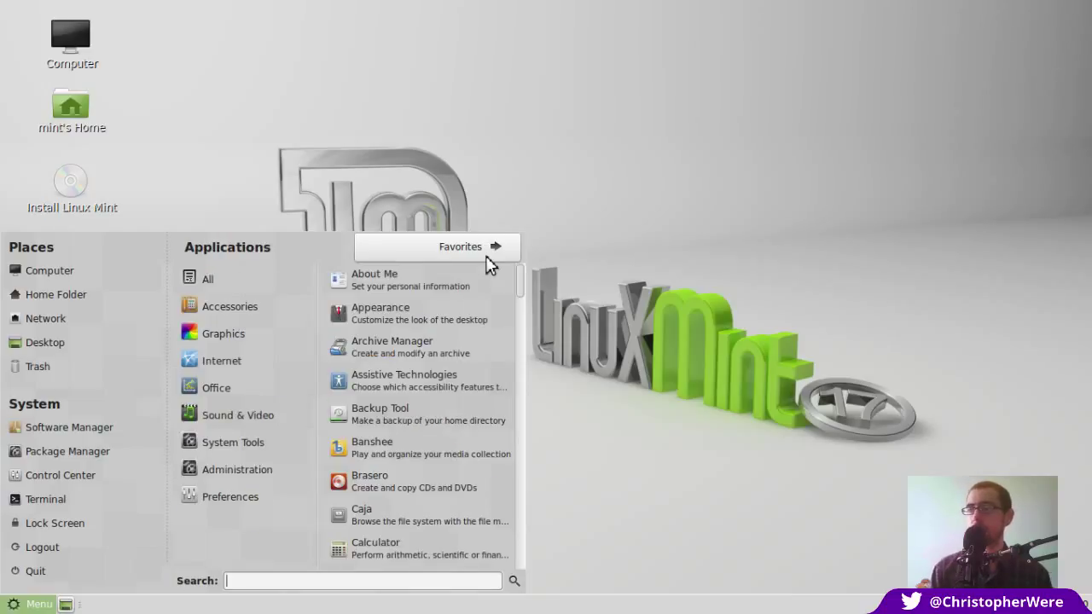
drag(521, 282, 519, 214)
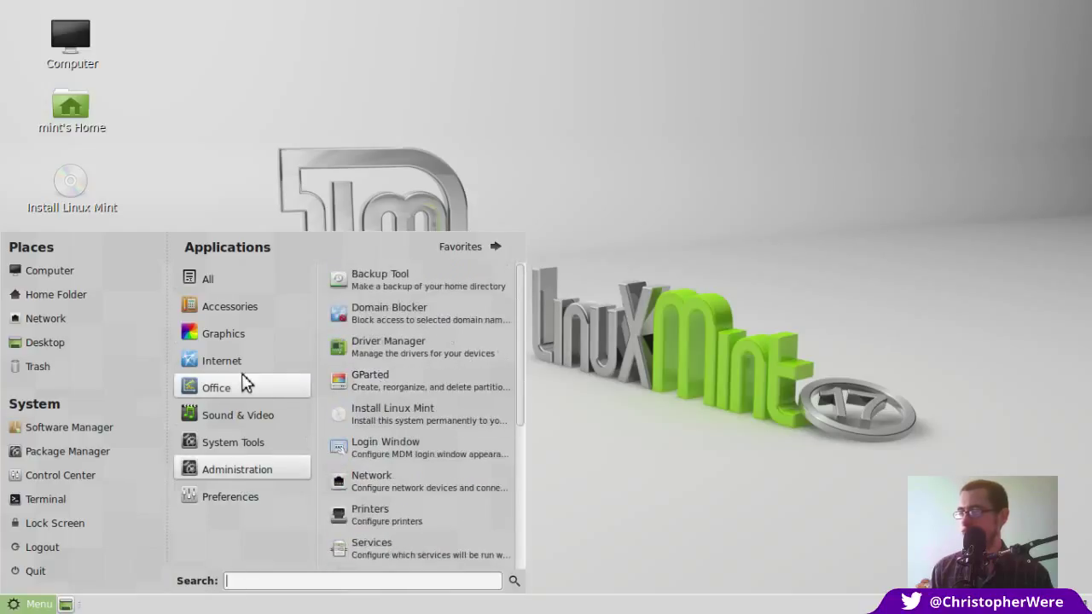
mouse_move(243, 378)
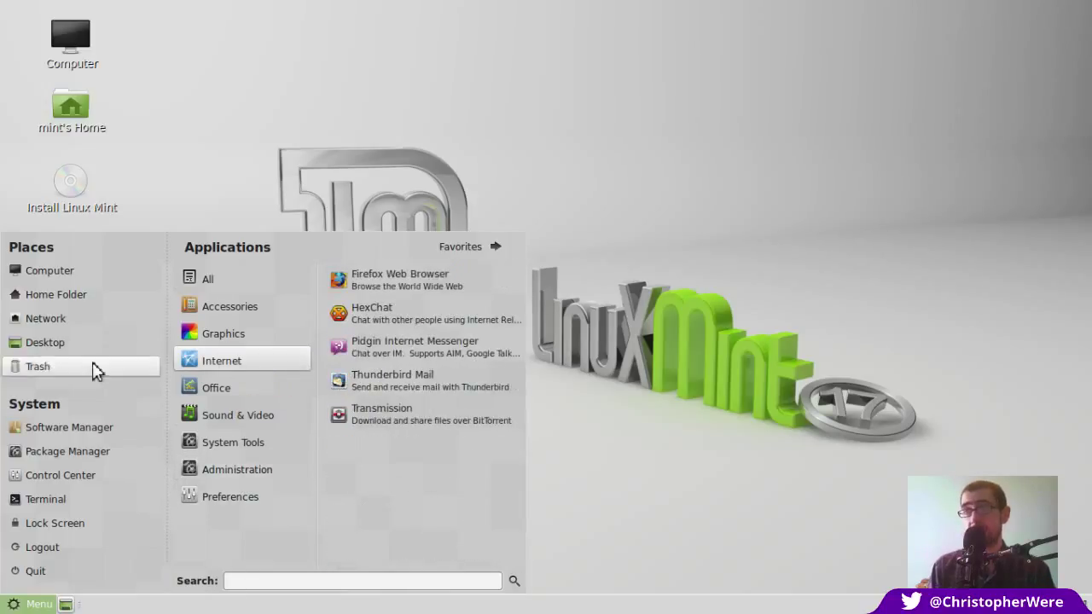
mouse_move(204, 335)
mouse_move(236, 450)
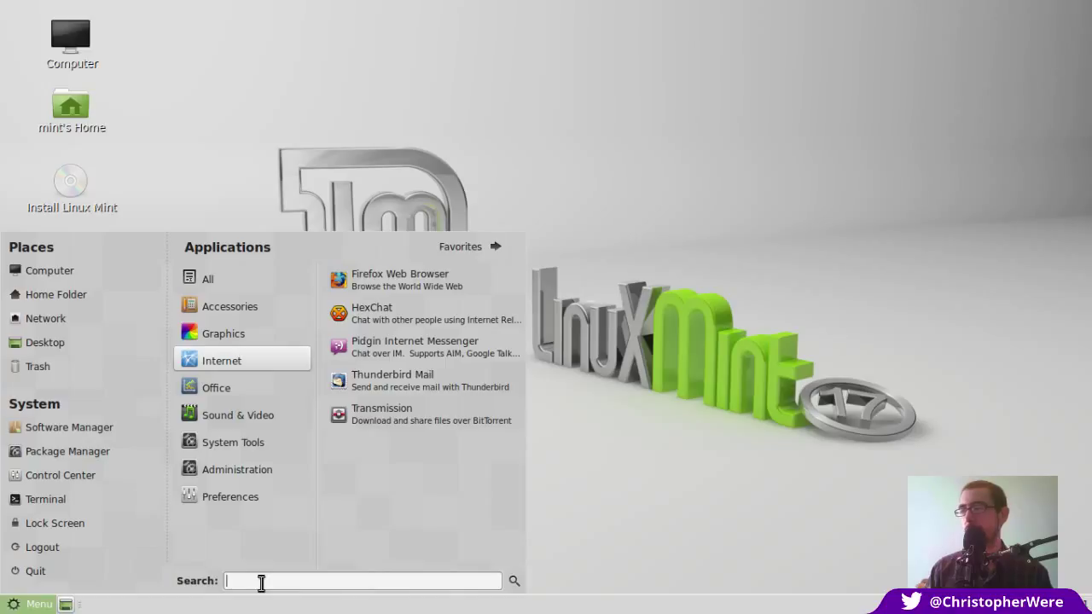
mouse_move(209, 444)
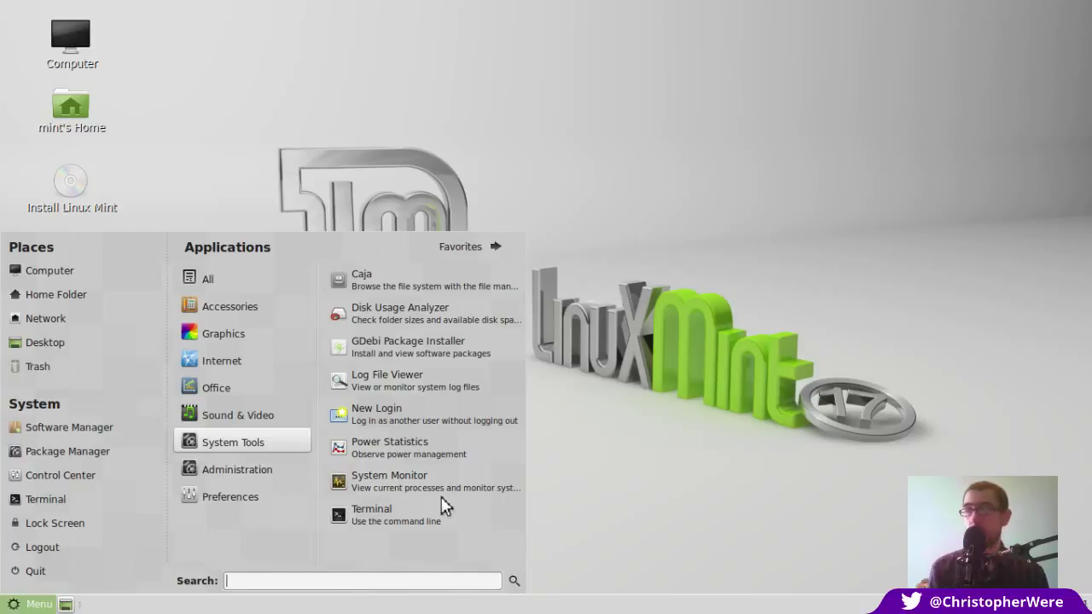
click(818, 202)
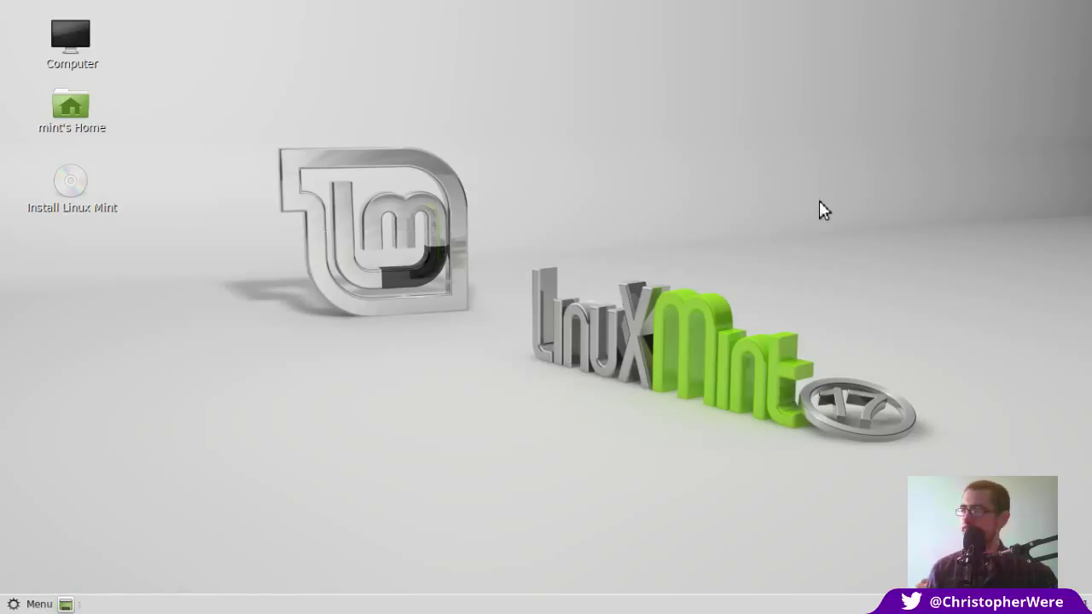
Try to launch gedit through the Run Application dialog.
key(alt+F2)
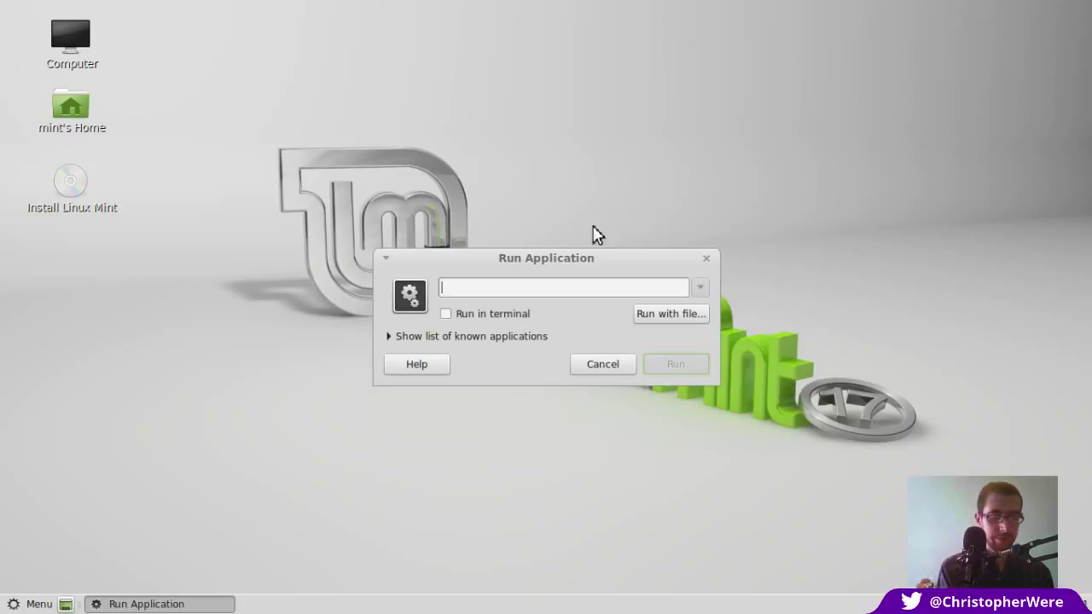
text(gedit)
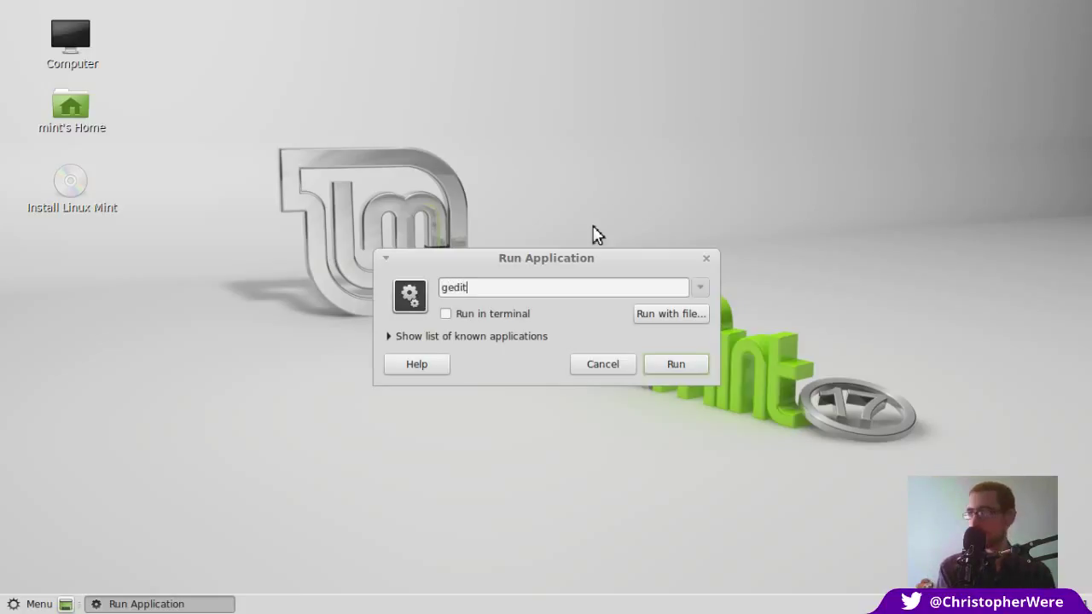
key(Return)
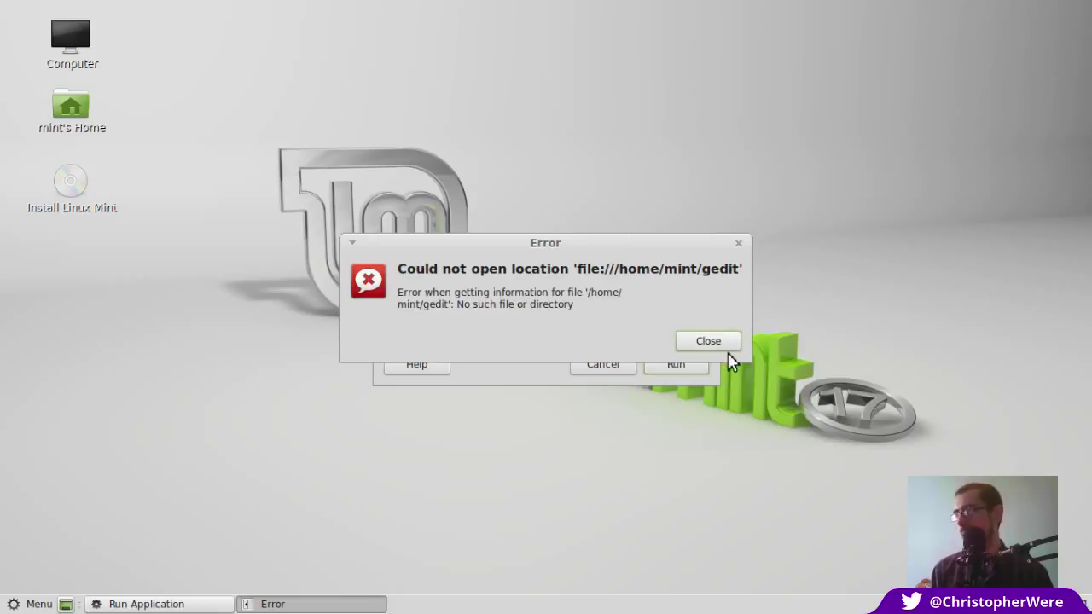
click(726, 349)
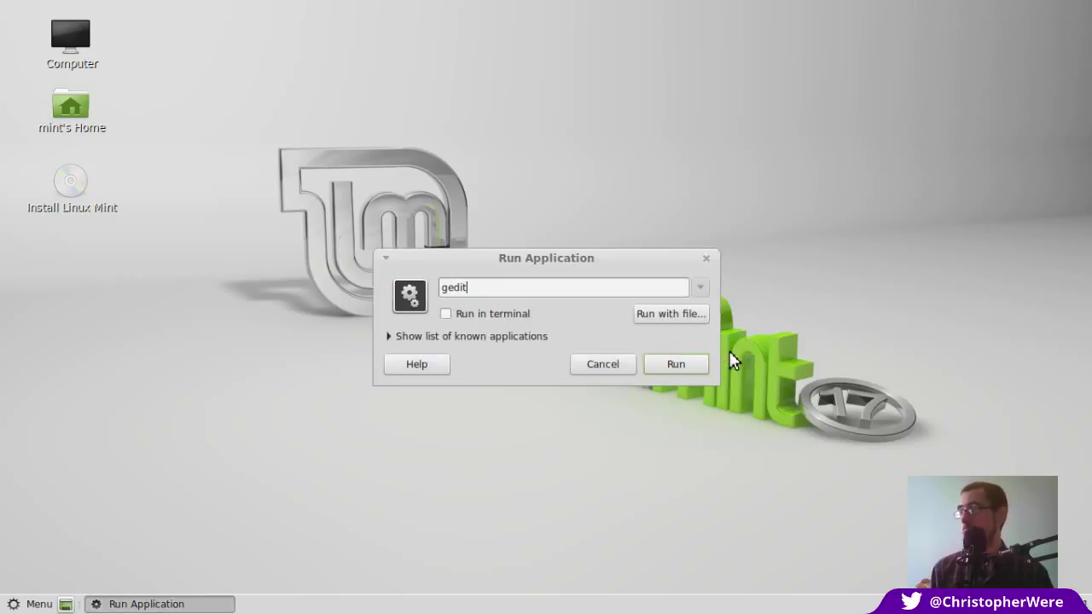
triple_click(566, 285)
key(BackSpace)
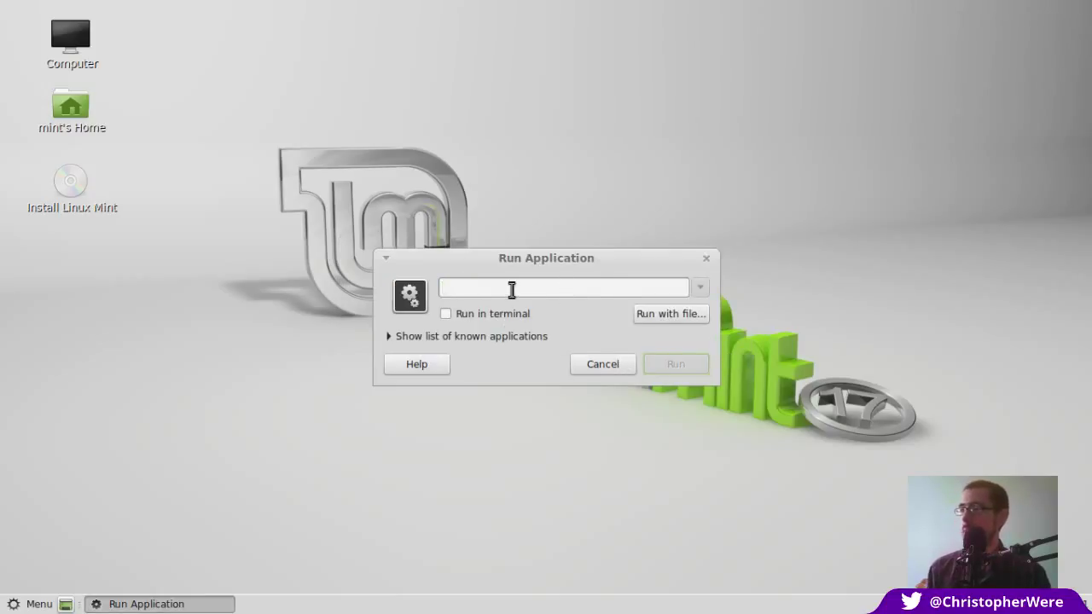
click(707, 260)
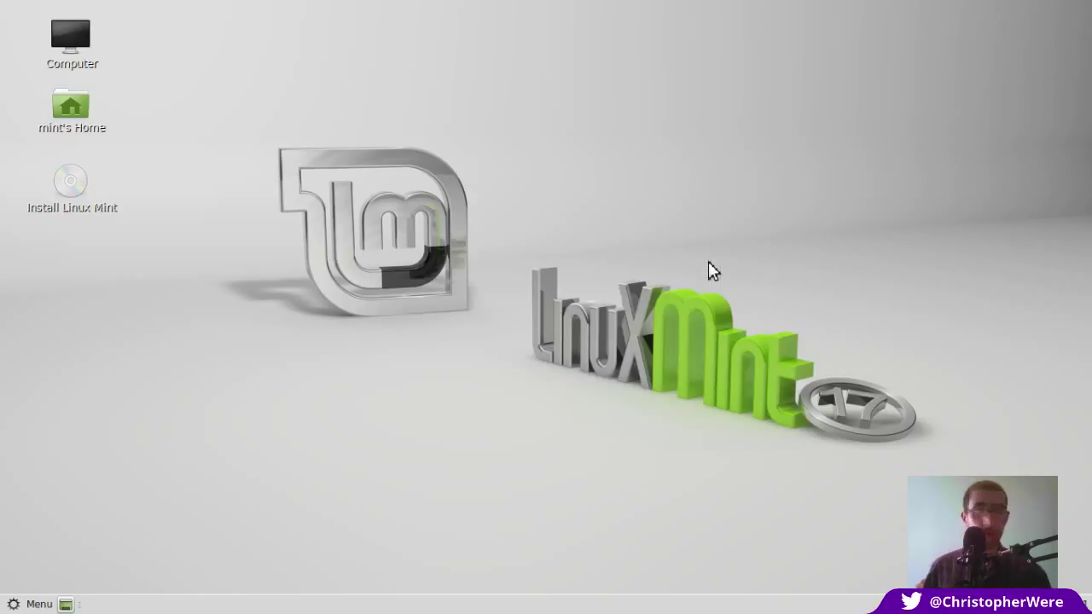
key(super)
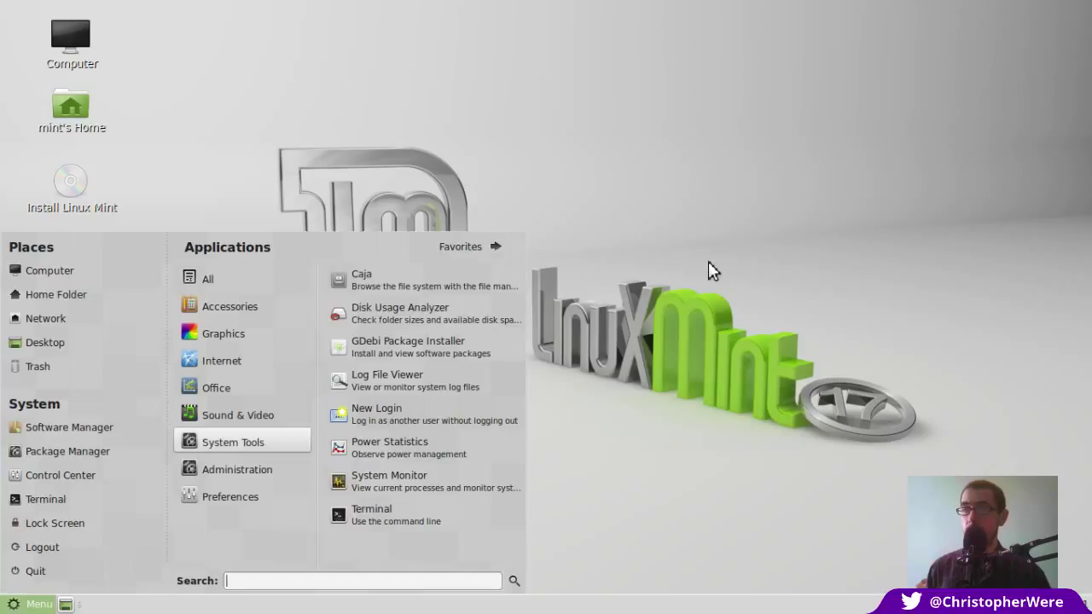
click(836, 195)
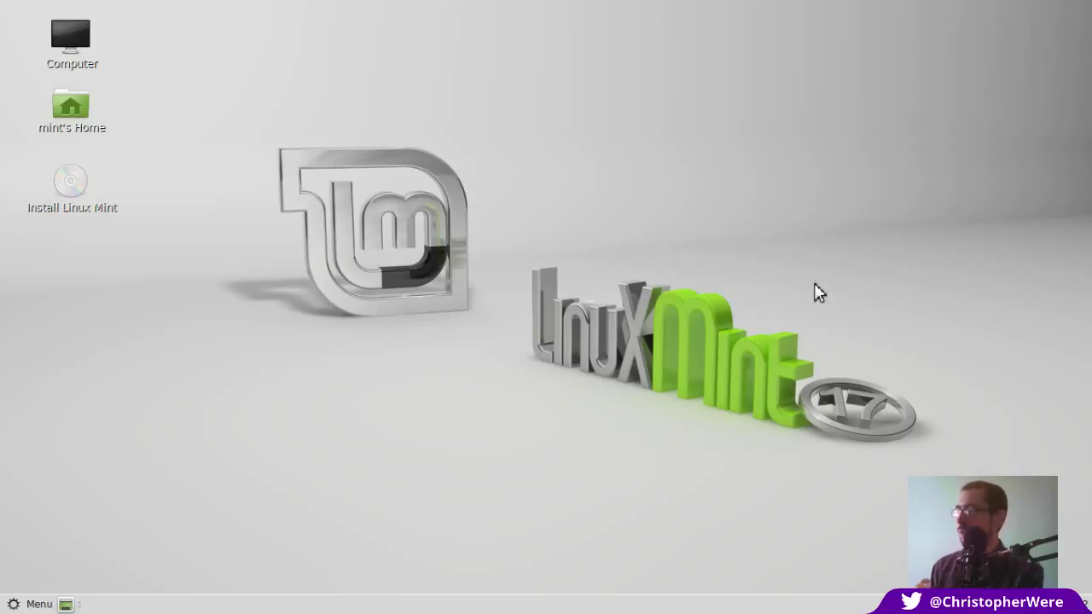
click(49, 603)
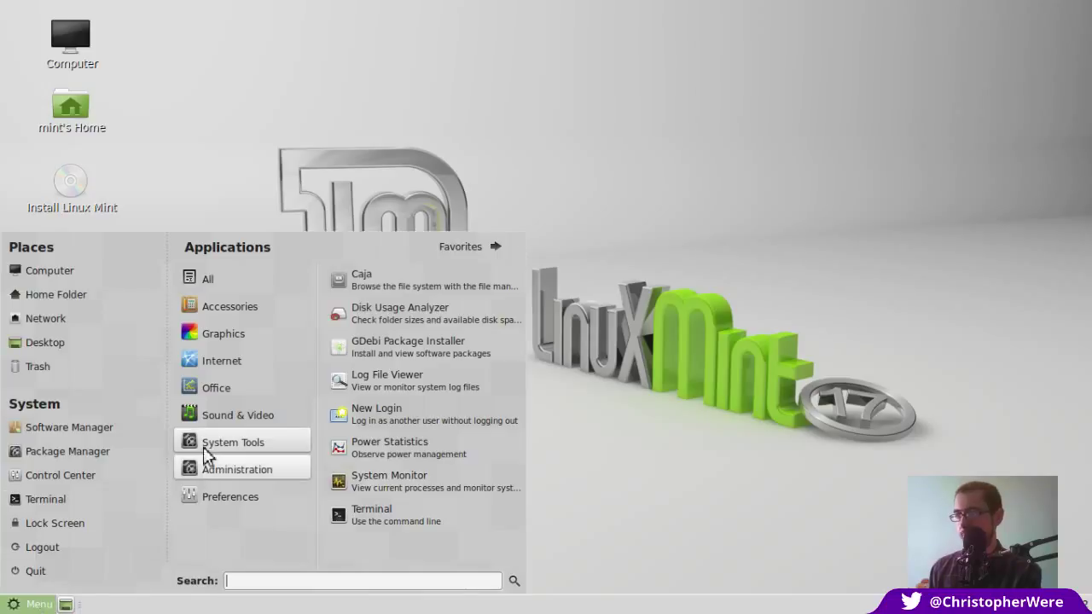
mouse_move(226, 367)
click(275, 128)
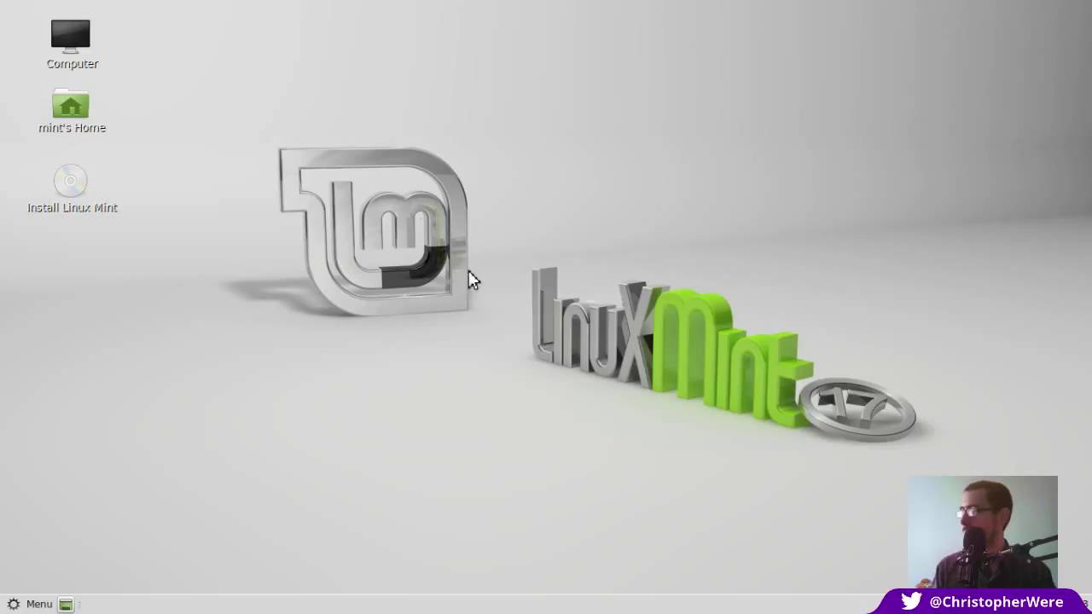
Launch the Linux Mint installer in English and start the installation with the option to erase the disk.
click(92, 196)
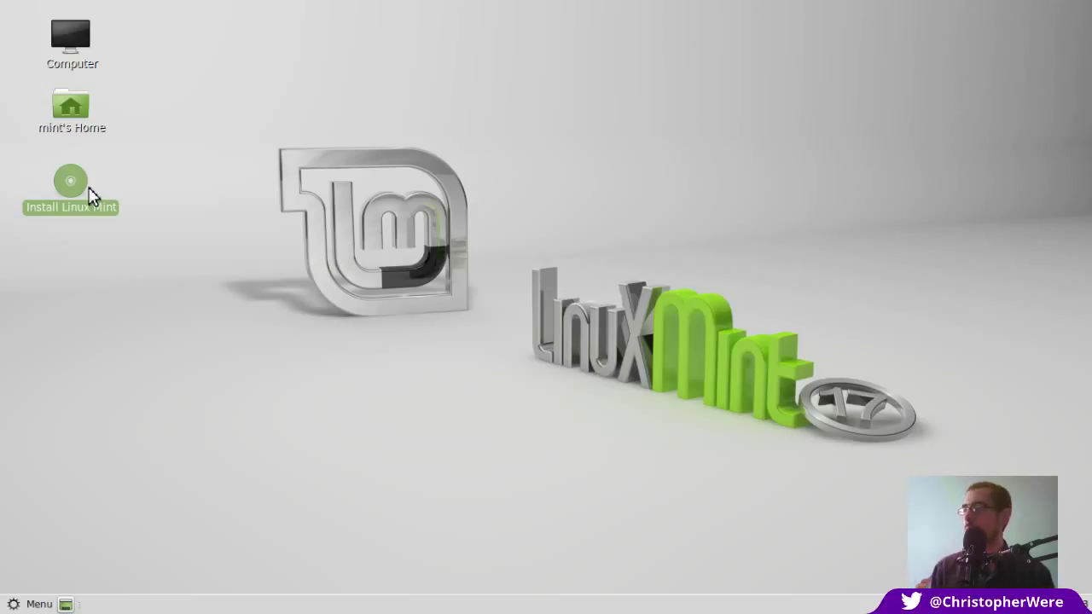
key(Return)
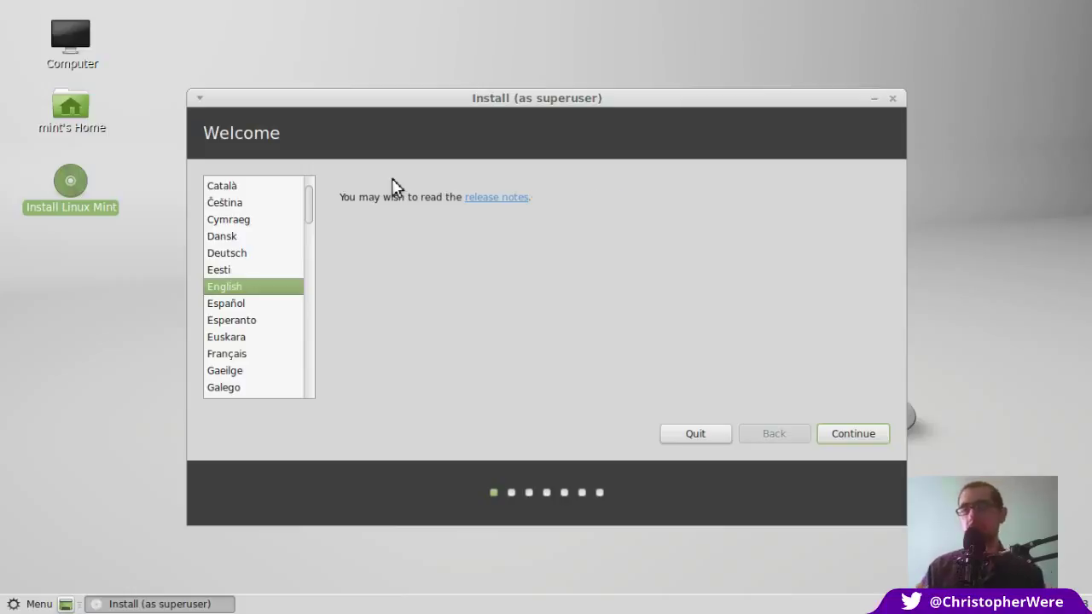
click(864, 437)
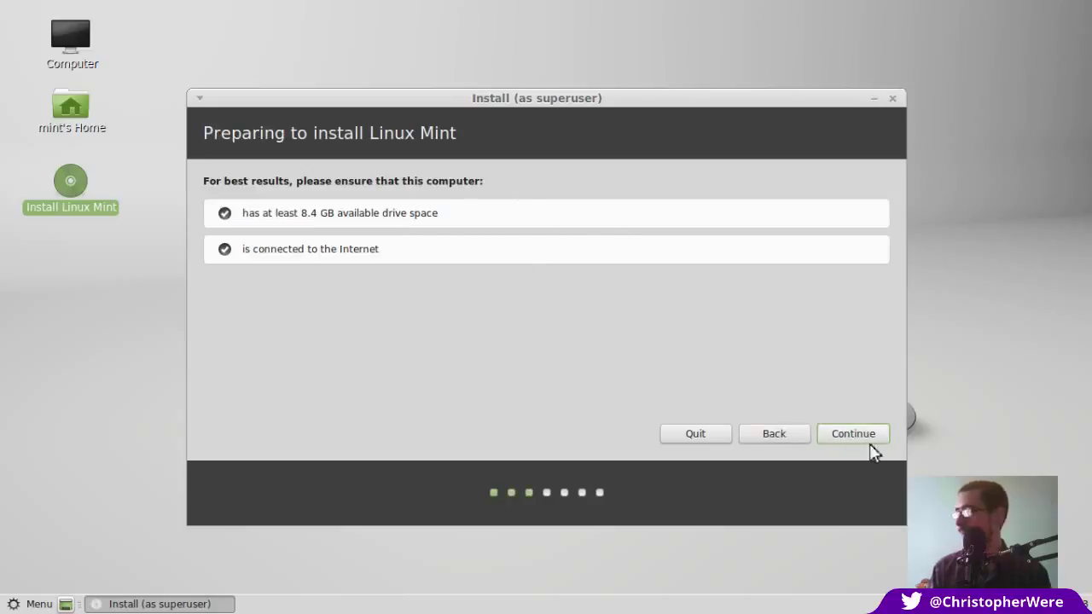
click(865, 438)
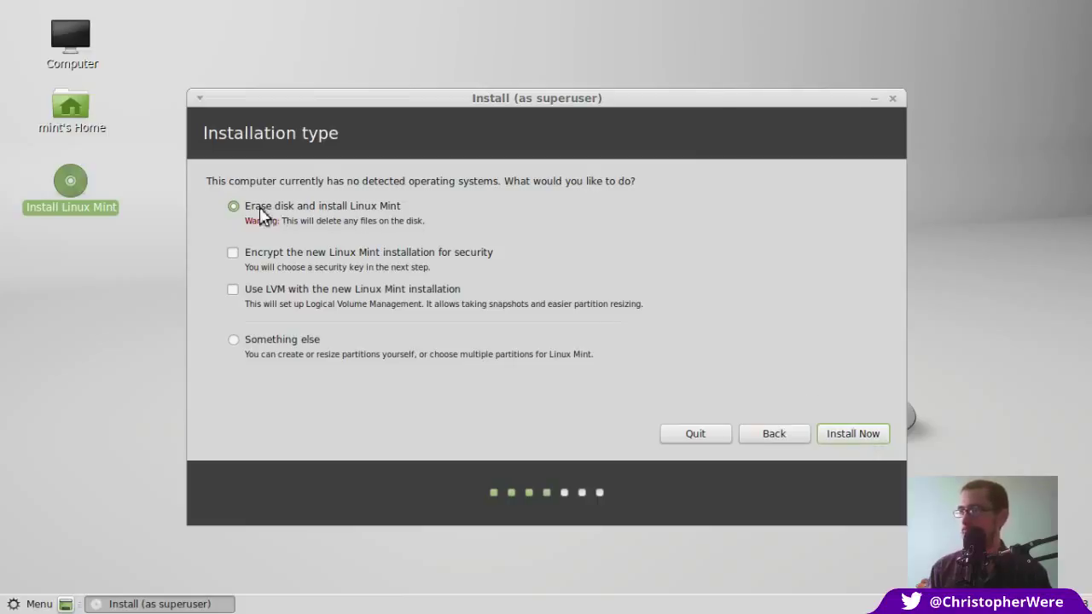
click(855, 438)
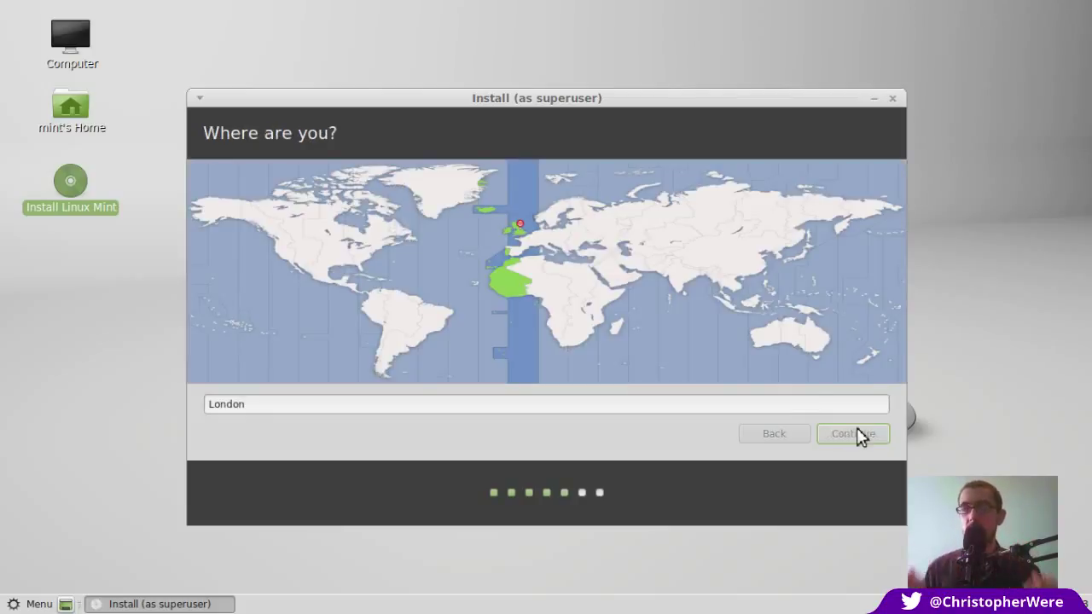
Accept London as the location and English (UK) as the keyboard layout, testing the layout with @@@""".
click(870, 437)
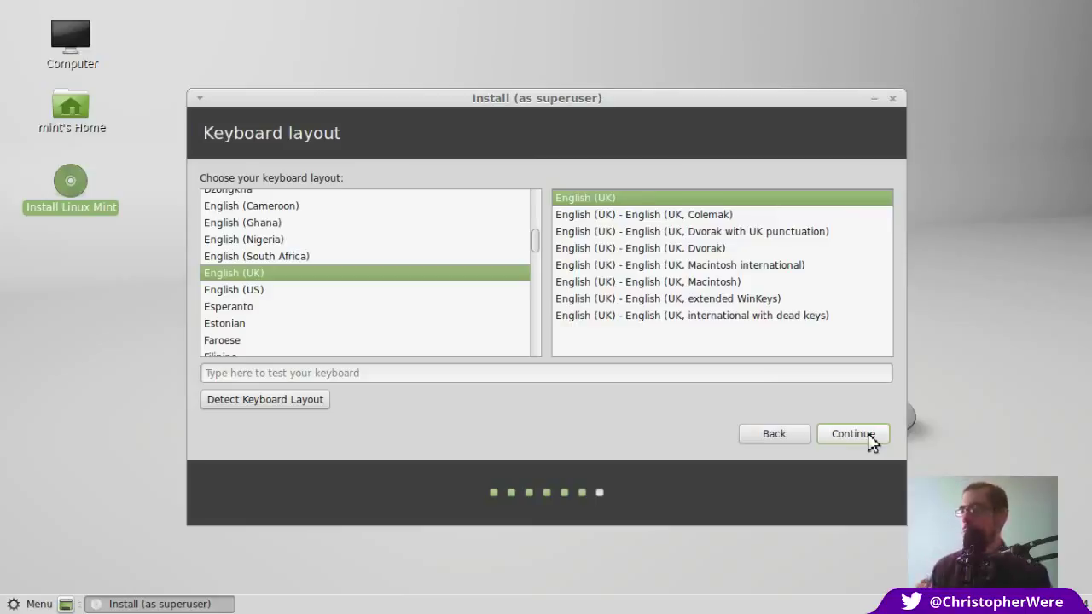
click(836, 376)
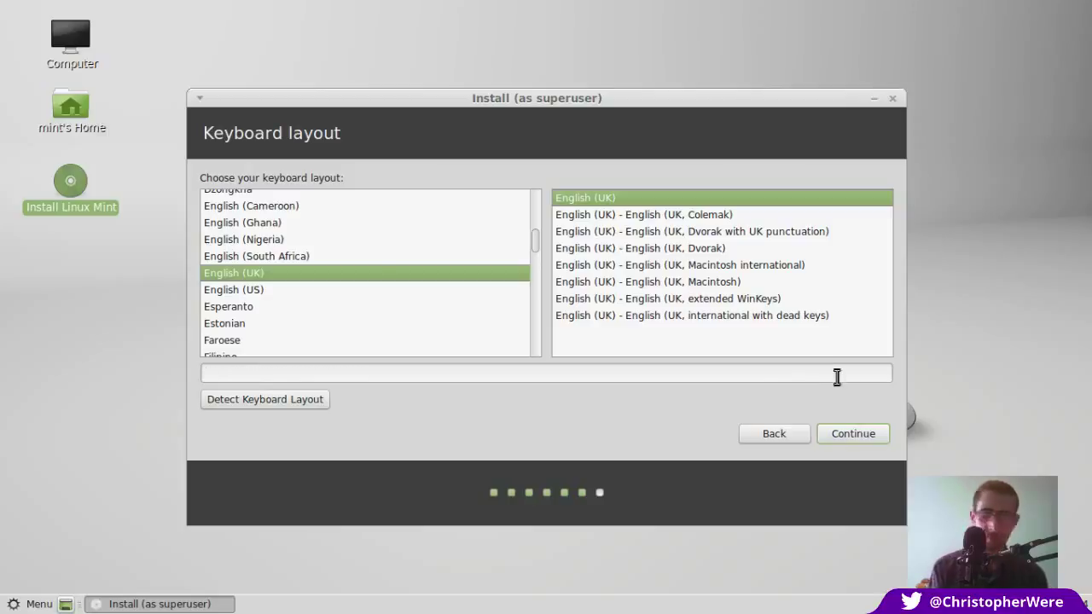
text(@@@)
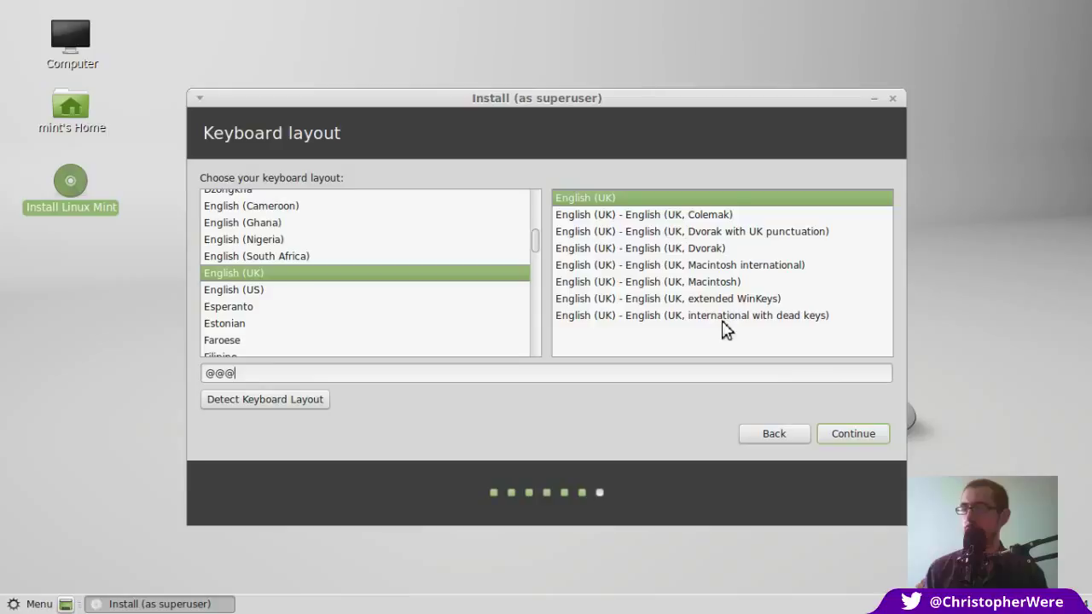
text(""")
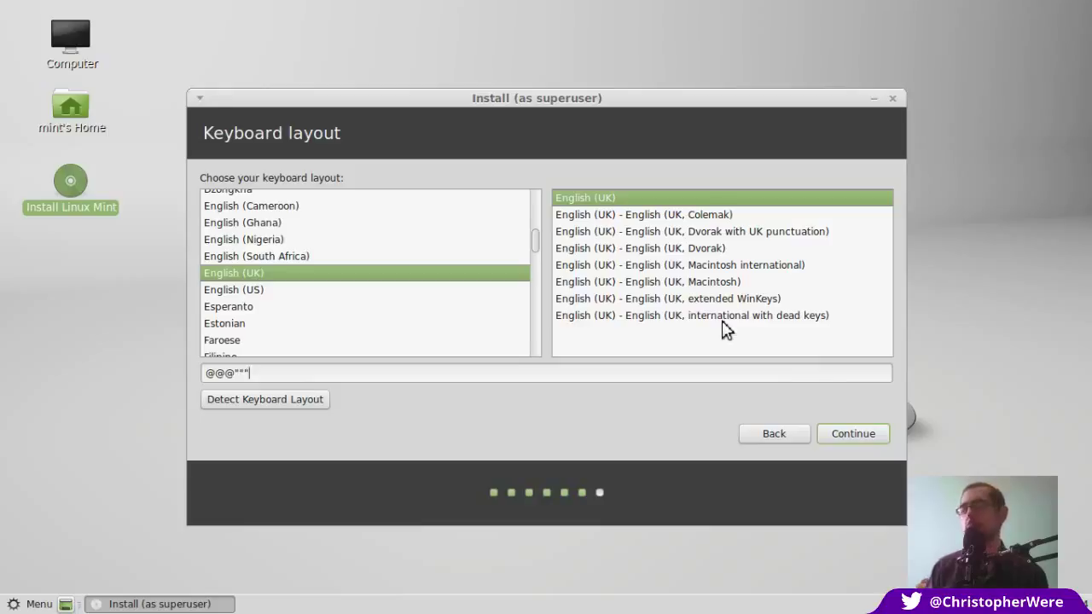
click(861, 435)
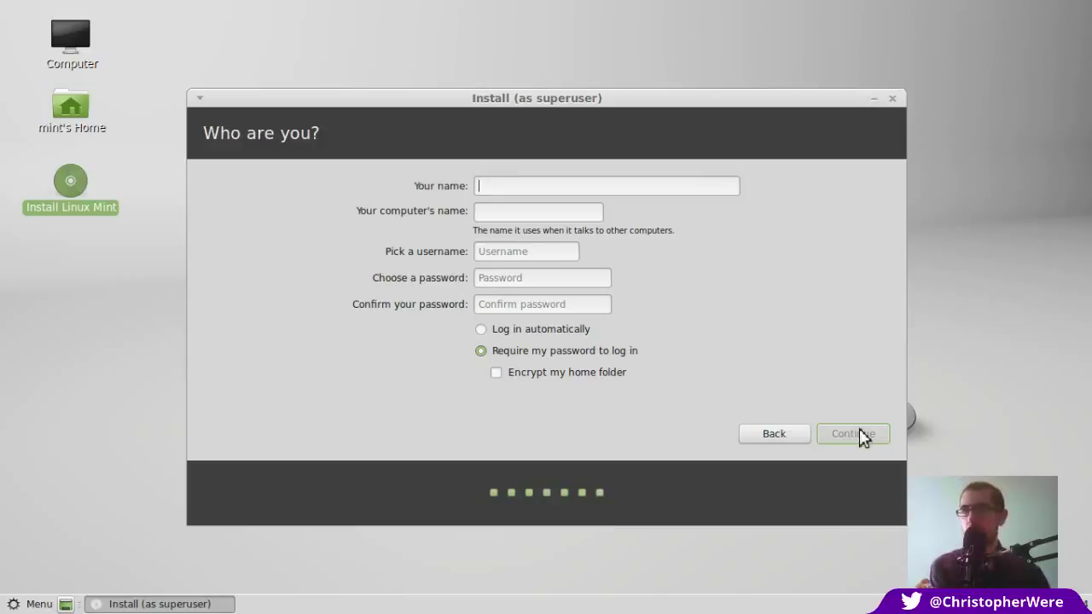
Create the user account by entering the full name and account password with its confirmation, and enable automatic login.
text(Chris Were)
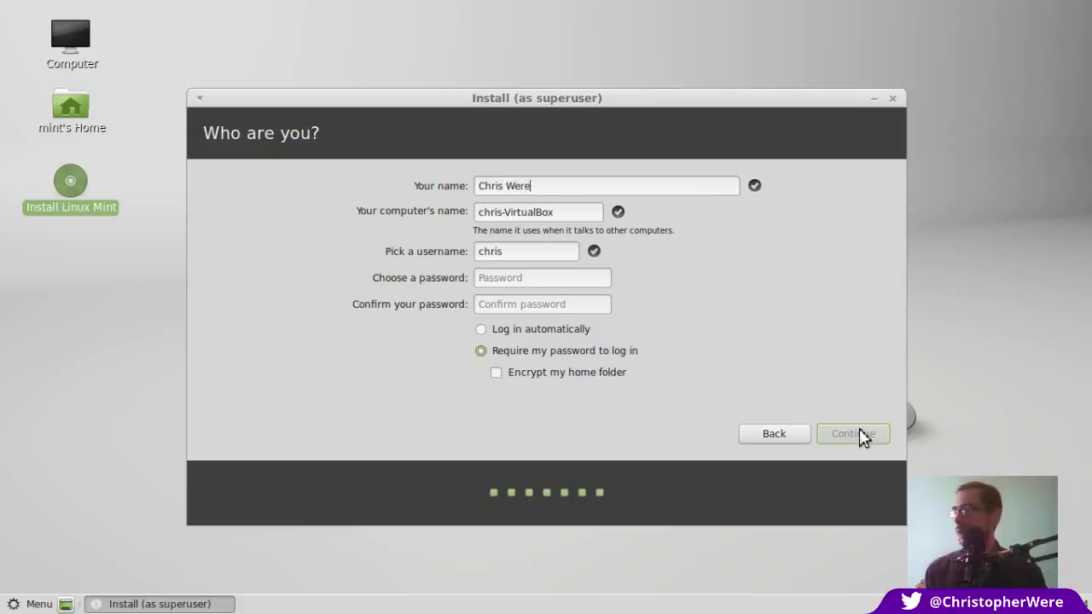
click(565, 281)
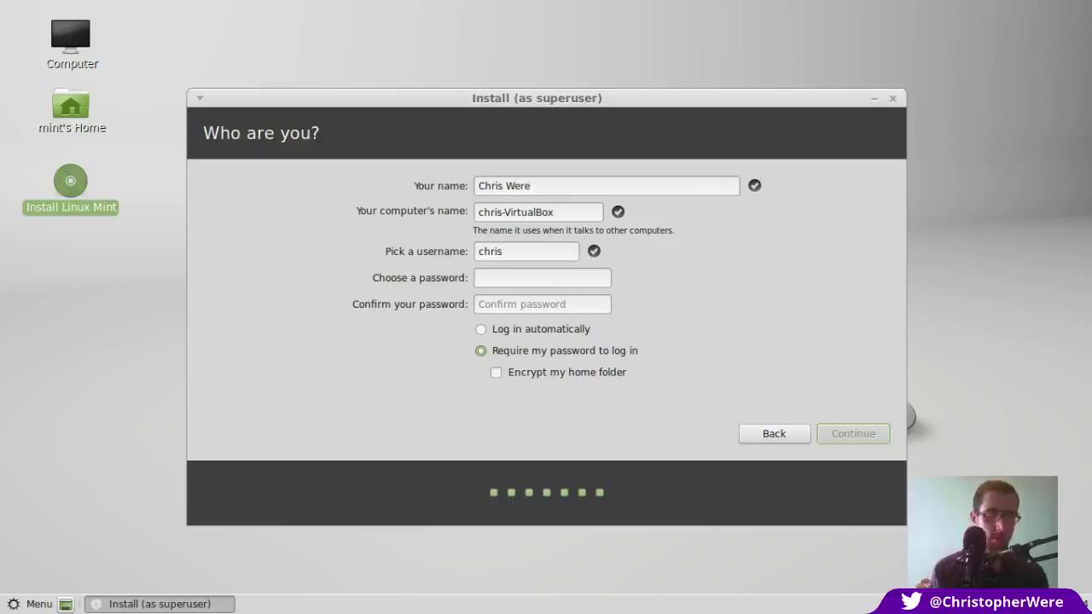
text(•••••)
key(Tab)
text(•••••)
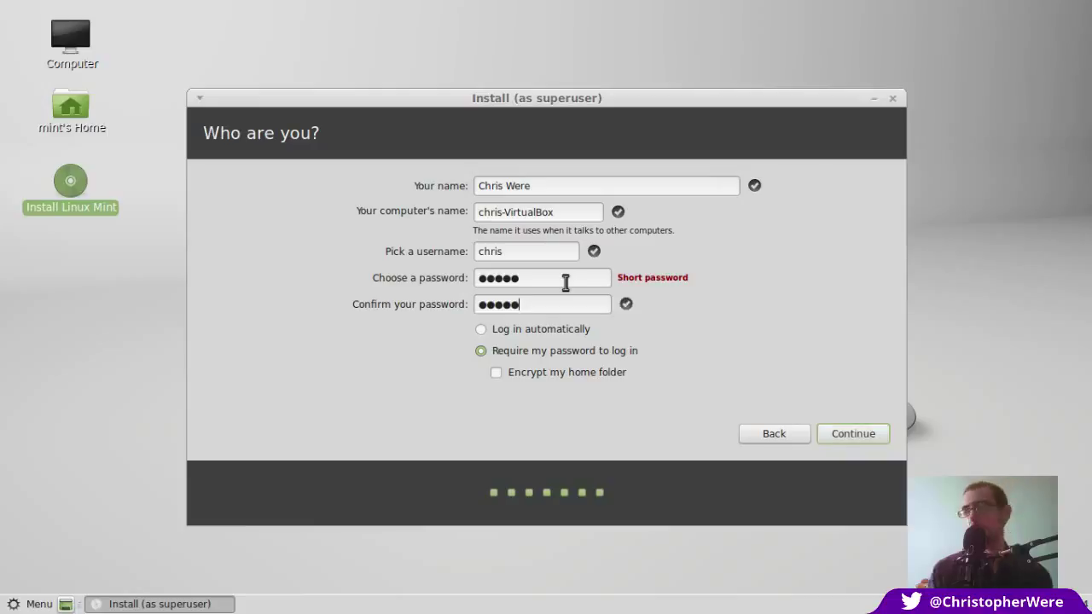
click(552, 328)
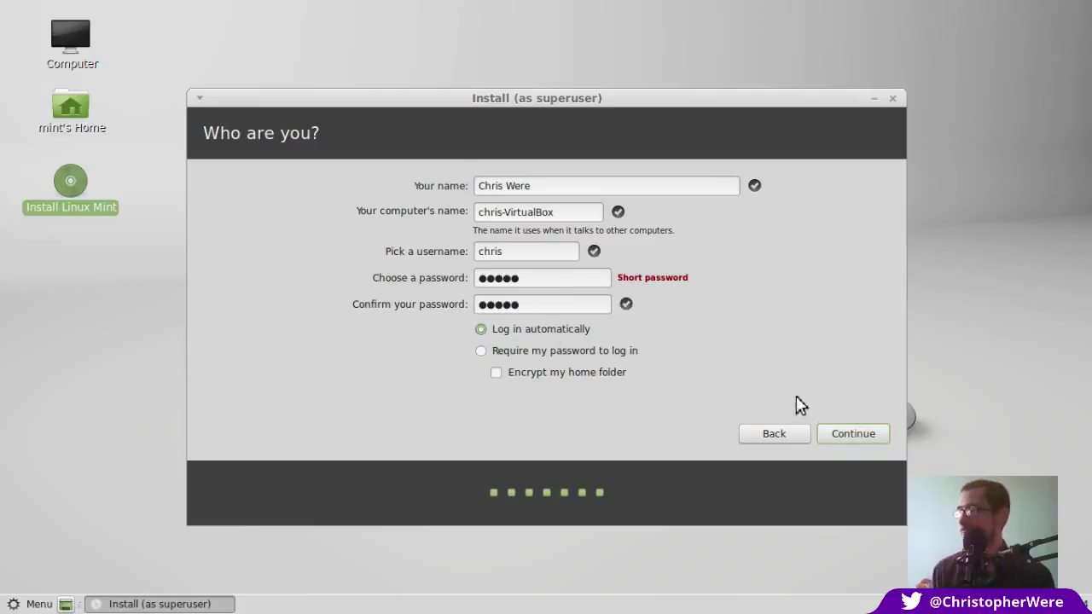
click(866, 440)
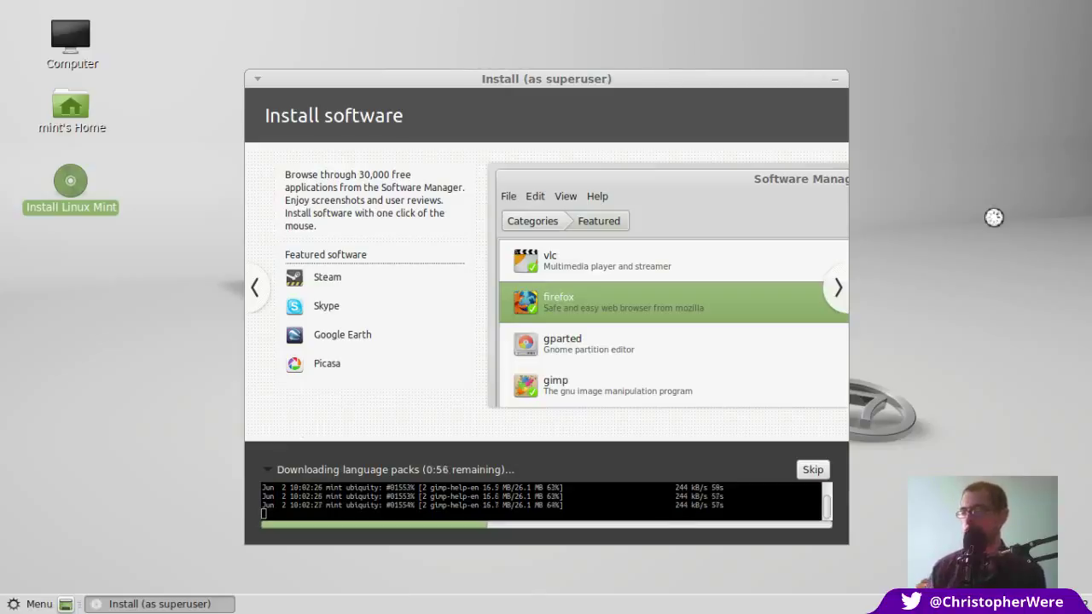
Skip the language pack download and expand the details of the installation progress.
click(813, 470)
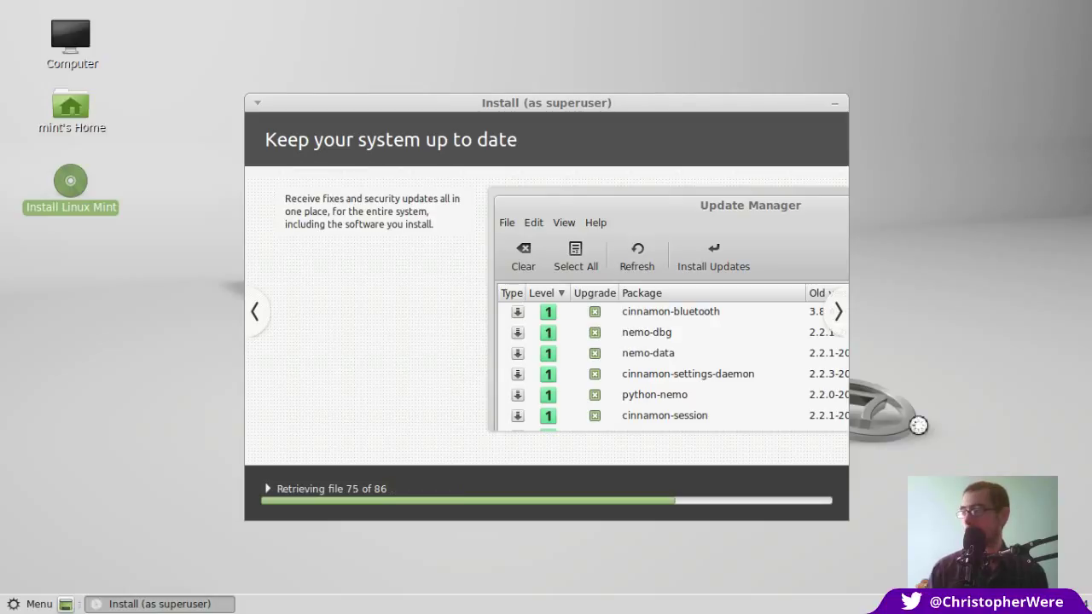
click(372, 489)
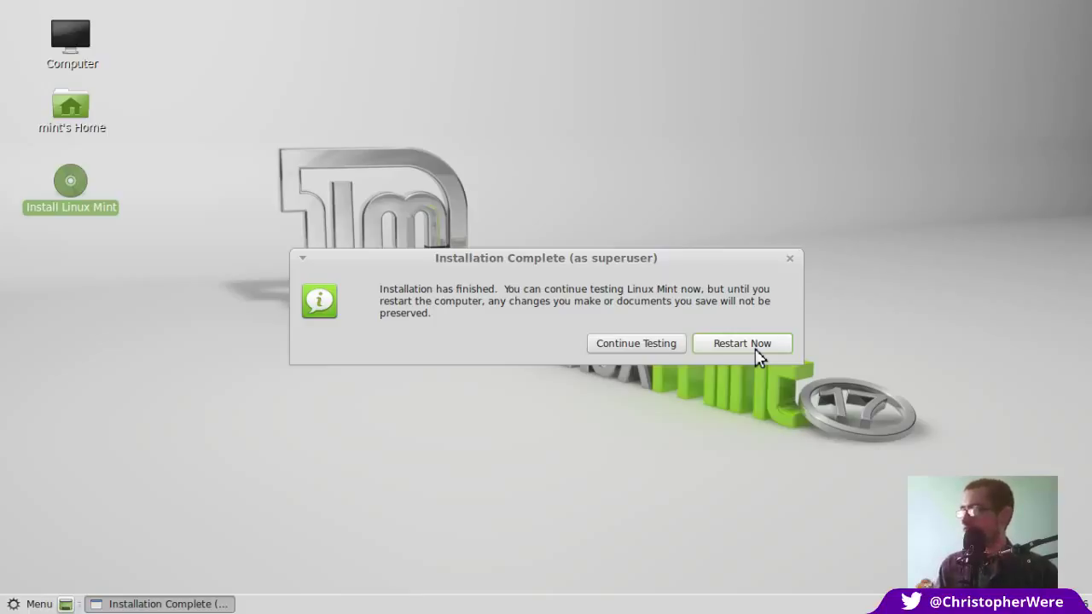
Restart into the newly installed system and move the Welcome Screen window slightly higher on the desktop.
click(758, 354)
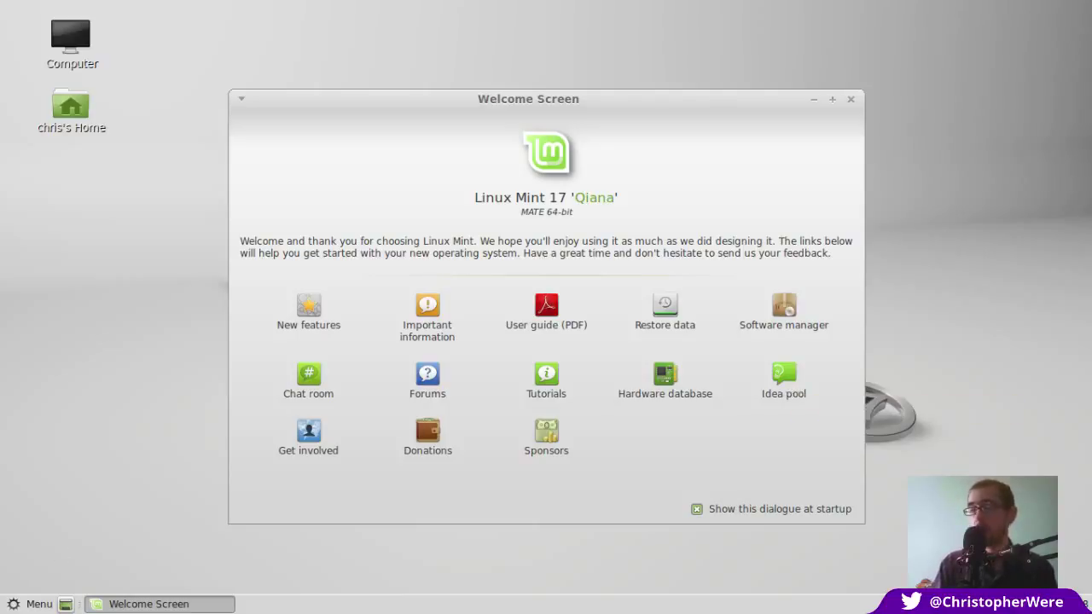
click(28, 604)
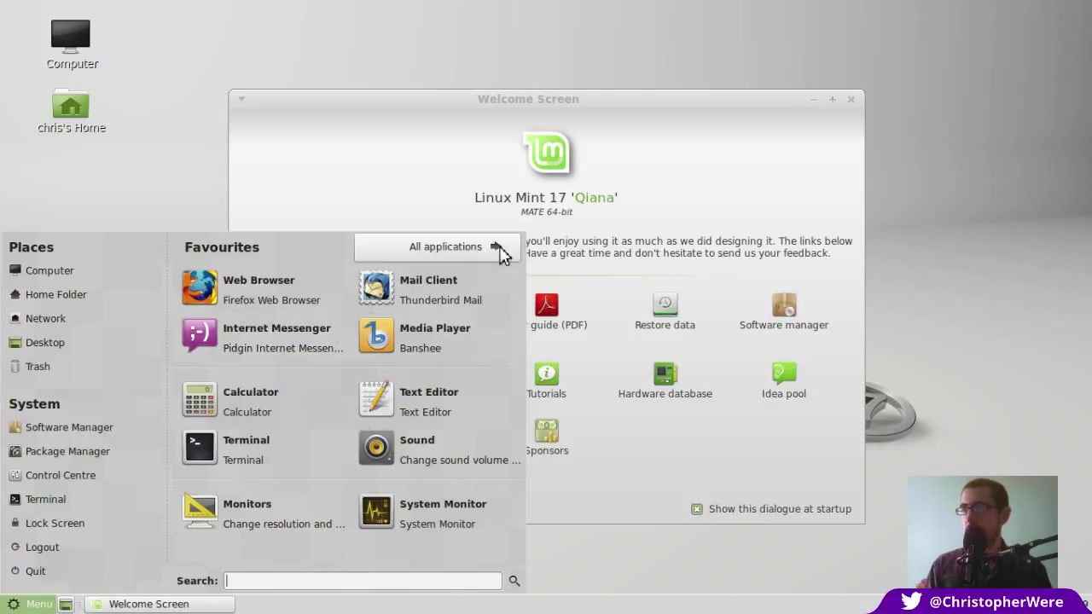
click(581, 104)
drag(582, 104, 575, 63)
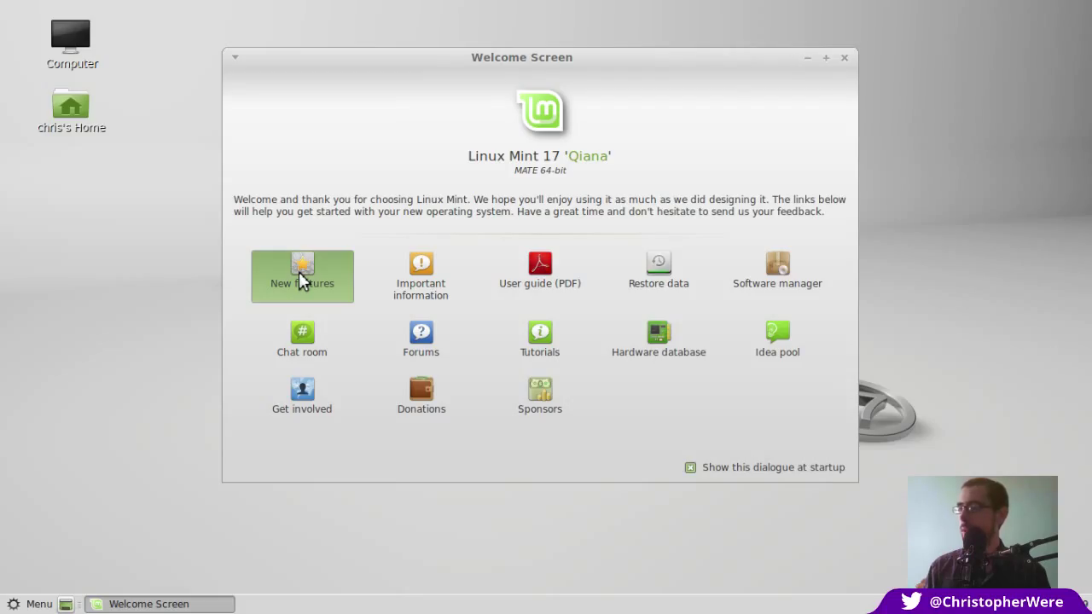
Open the New features page from the Welcome Screen, dismiss the Close Firefox warnings and maximise the browser window.
click(300, 281)
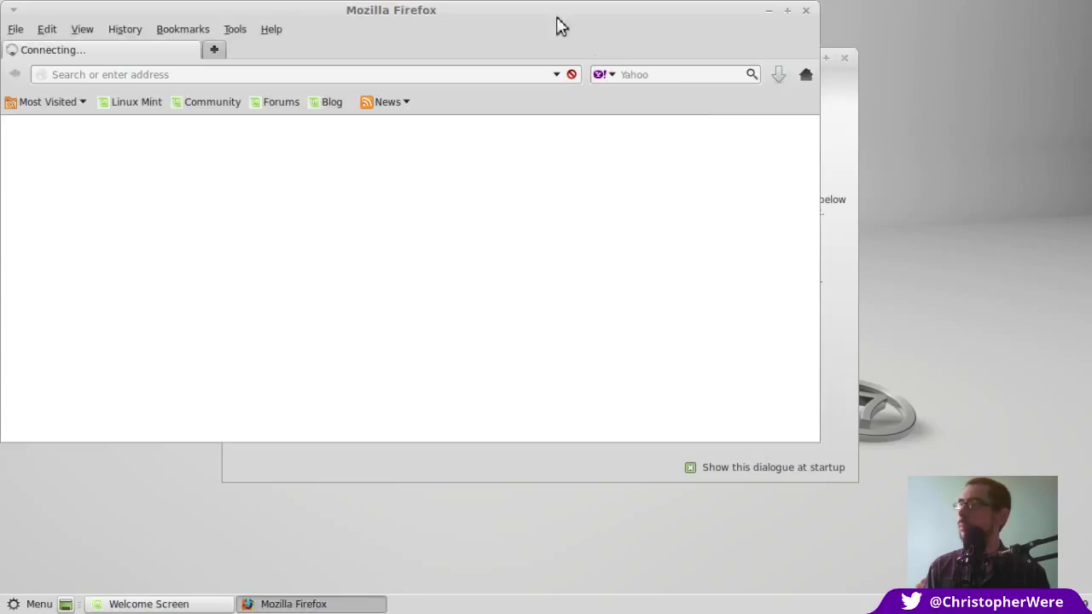
drag(550, 26, 660, 51)
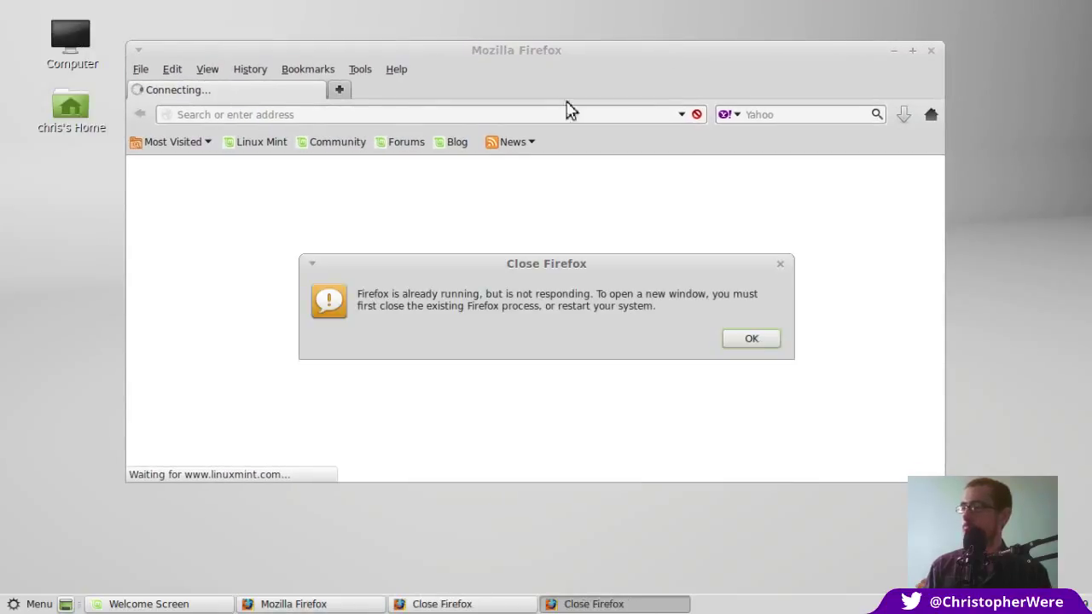
click(770, 344)
click(770, 344)
mouse_move(626, 54)
mouse_down()
mouse_move(633, 178)
mouse_move(614, 54)
mouse_move(619, 61)
mouse_up()
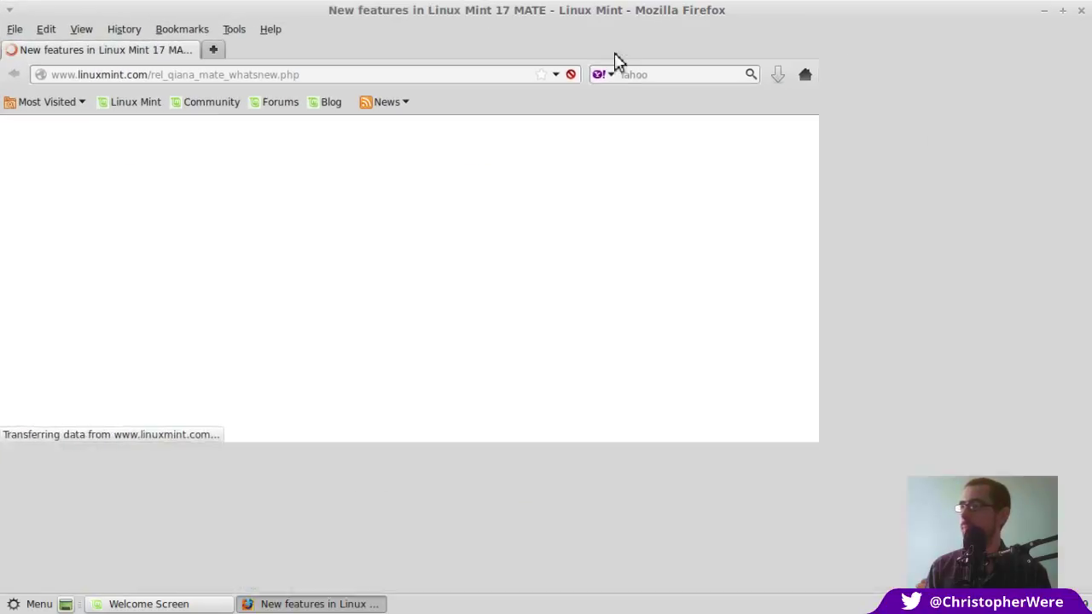
double_click(617, 56)
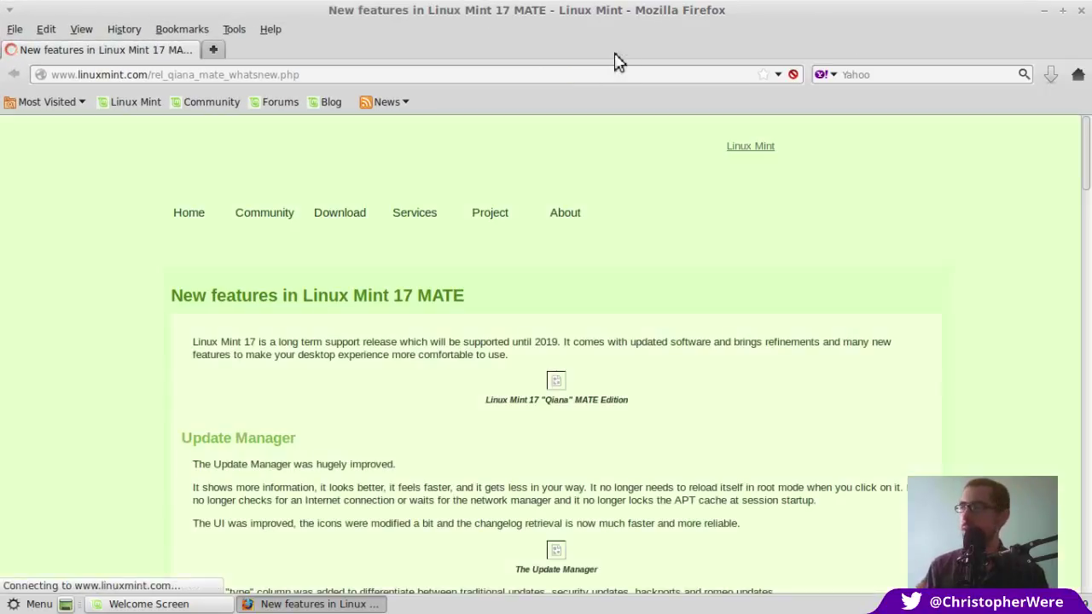
Examine the Update Manager screenshot from the New features page at full size, then return to the page.
scroll(1085, 145, down, 1)
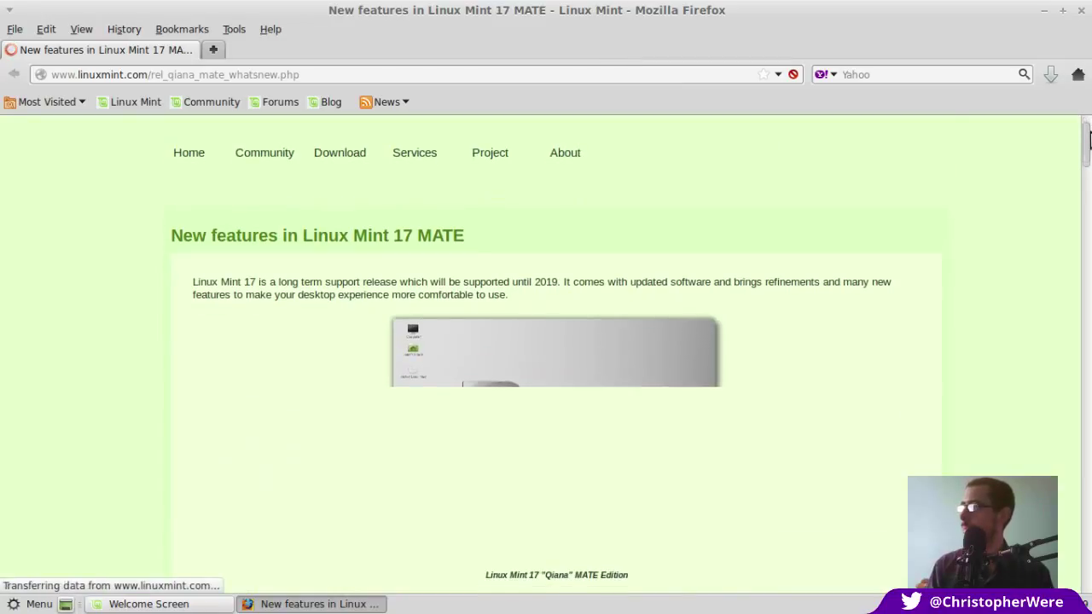
scroll(1086, 139, down, 2)
scroll(1087, 134, up, 3)
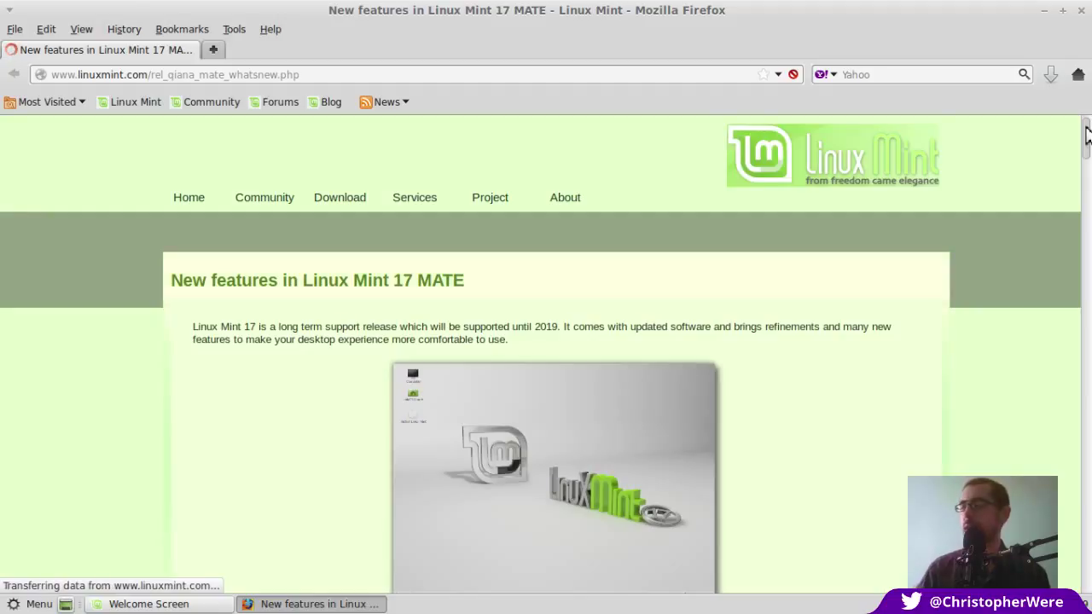
scroll(1086, 136, down, 2)
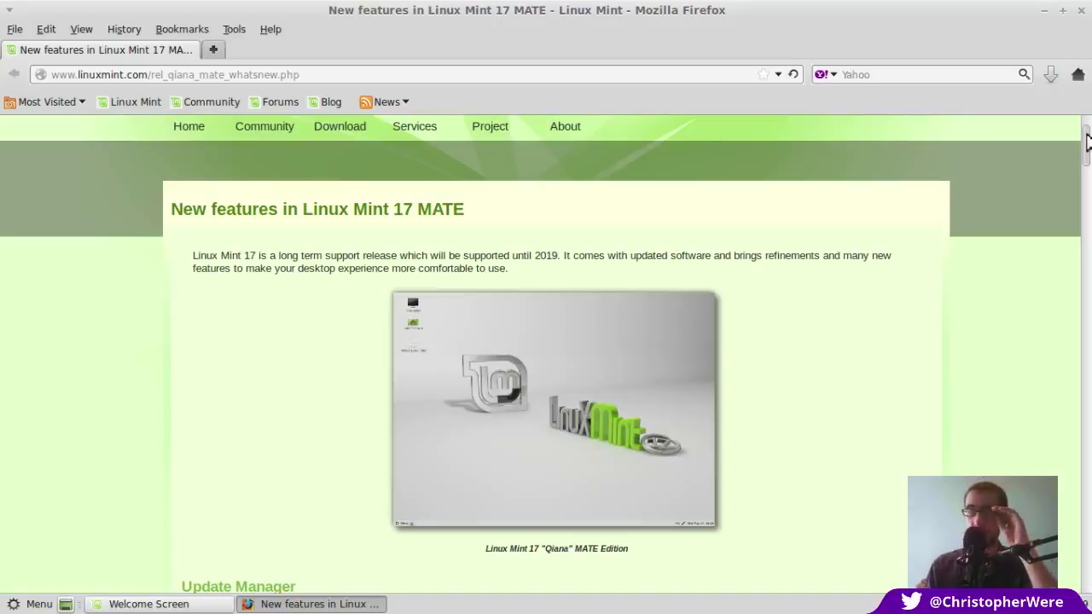
drag(1087, 141, 1087, 195)
click(529, 322)
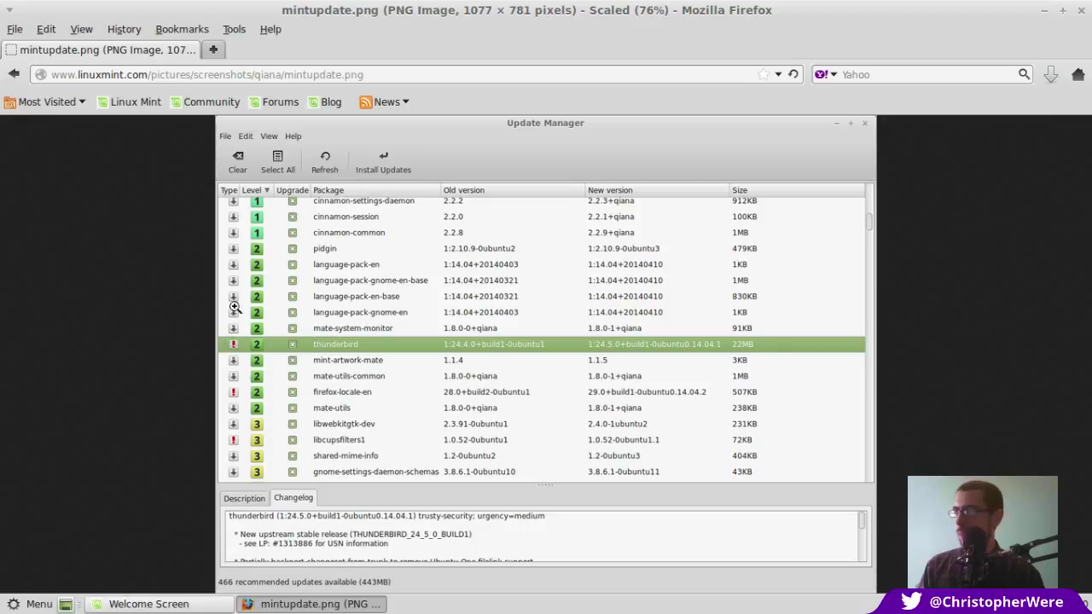
click(238, 385)
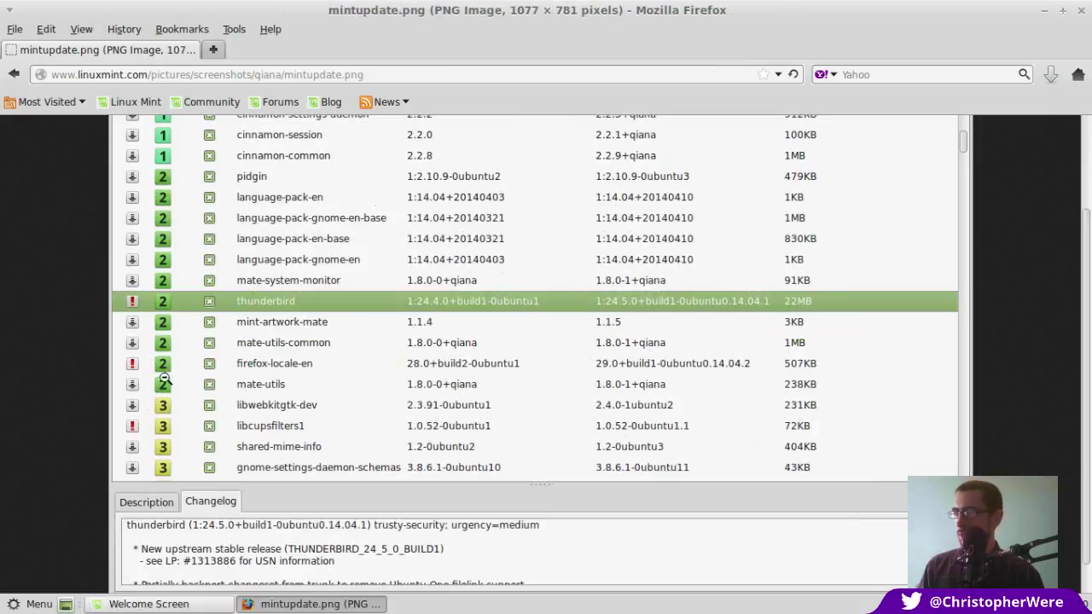
scroll(1081, 357, down, 1)
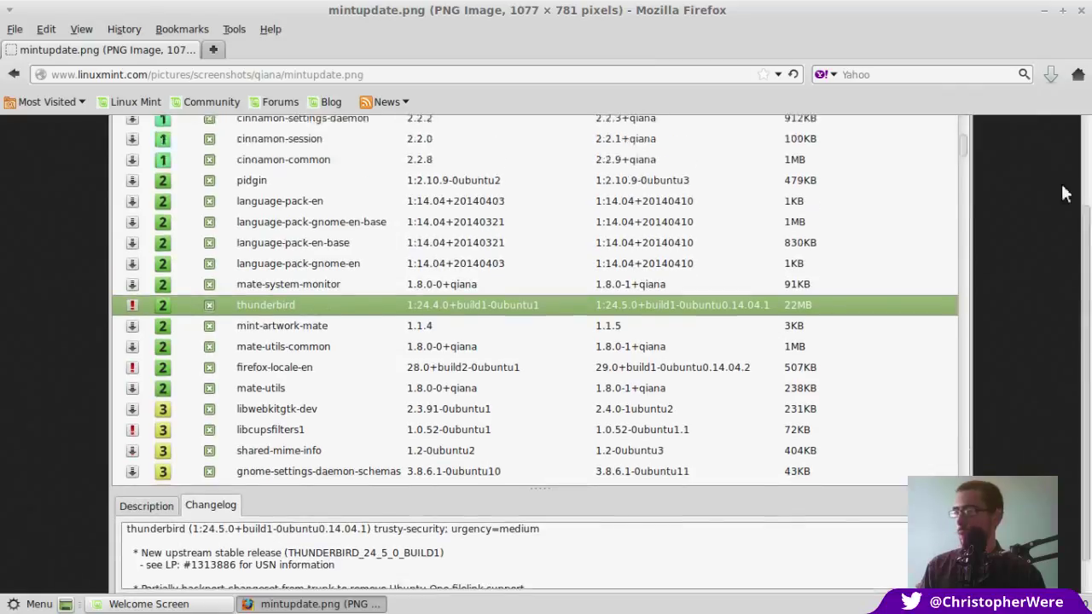
drag(1082, 356, 1072, 101)
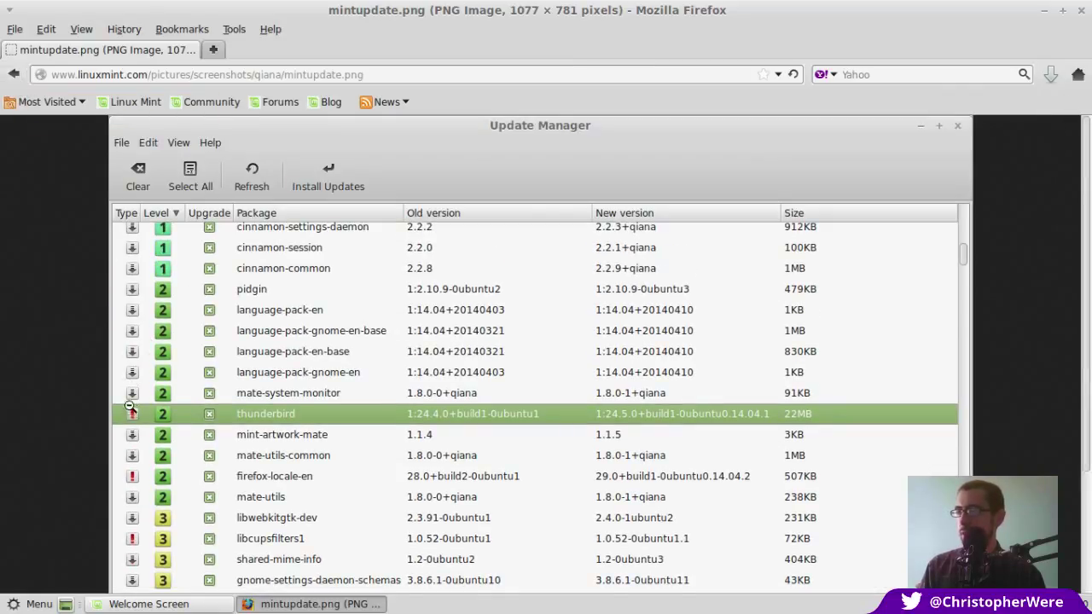
click(133, 362)
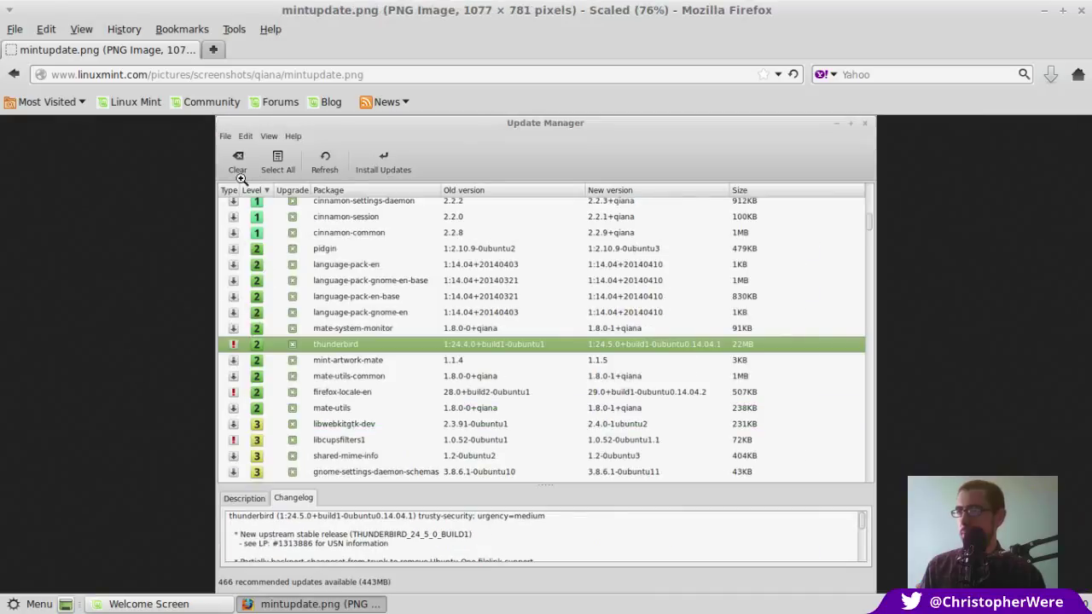
click(14, 75)
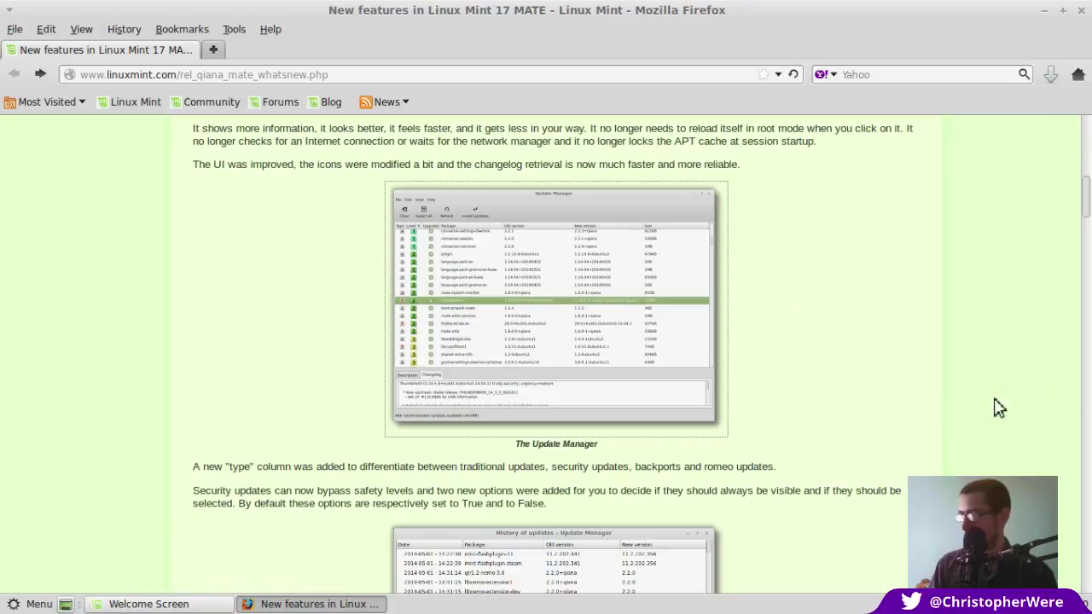
Read the New features sections on the Update Manager, Driver Manager and Login Screen.
scroll(1087, 204, down, 1)
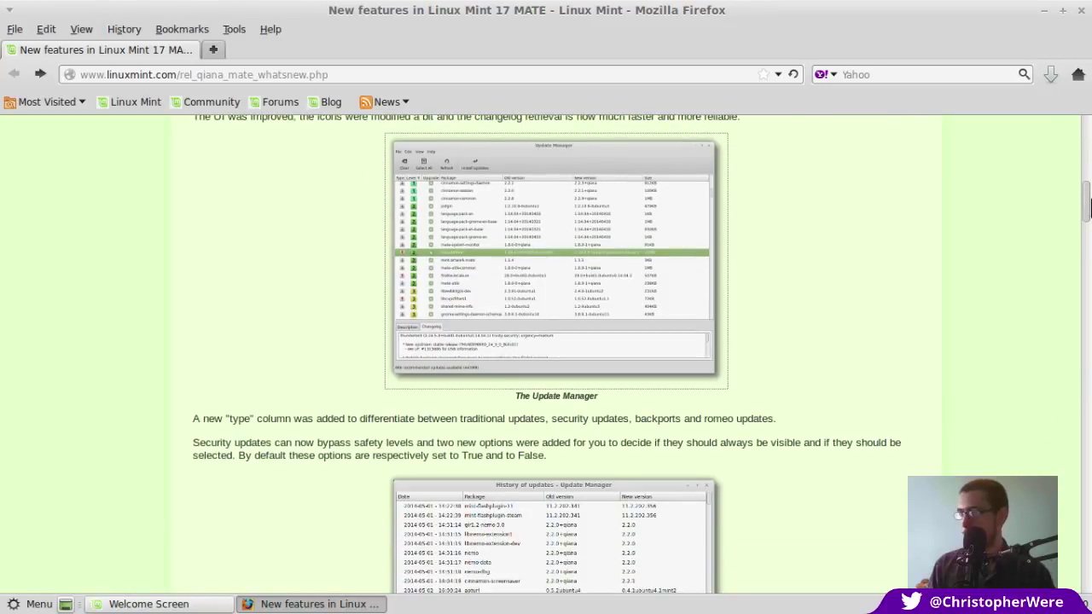
scroll(1087, 205, down, 7)
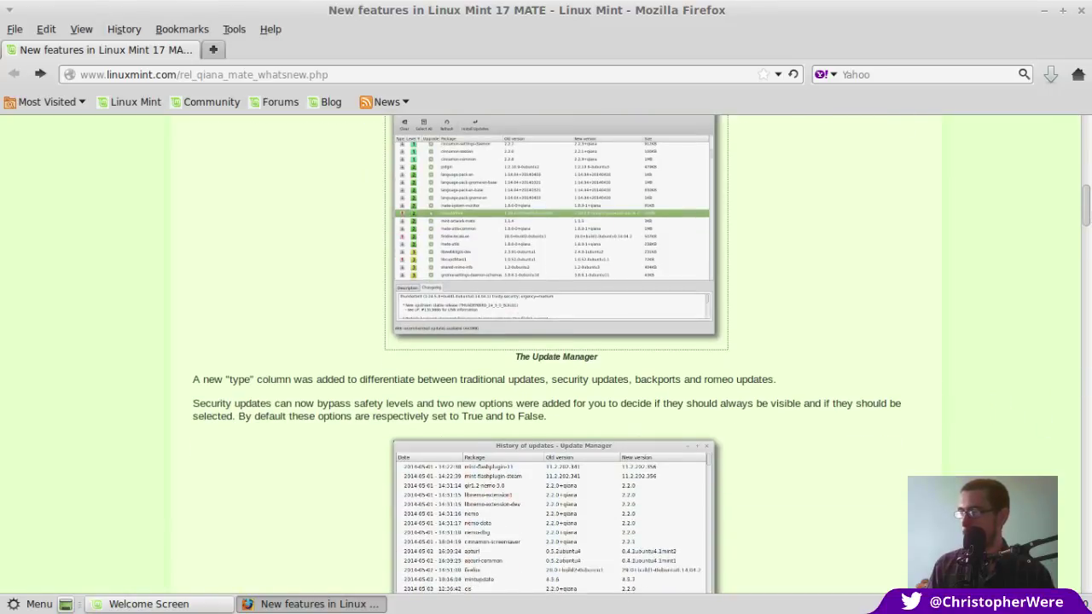
scroll(1089, 249, down, 3)
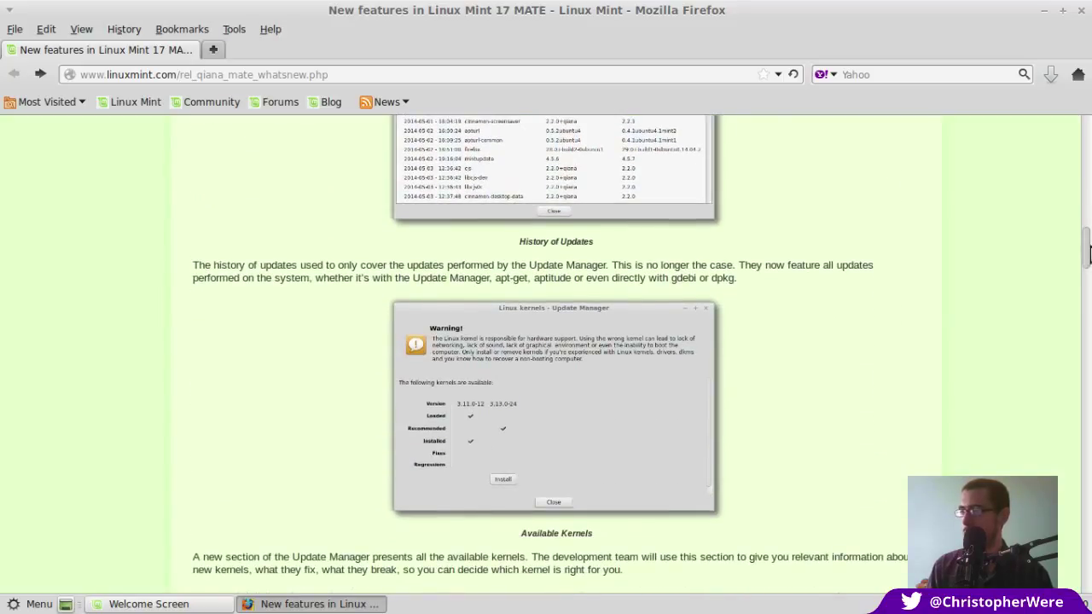
scroll(1088, 249, down, 6)
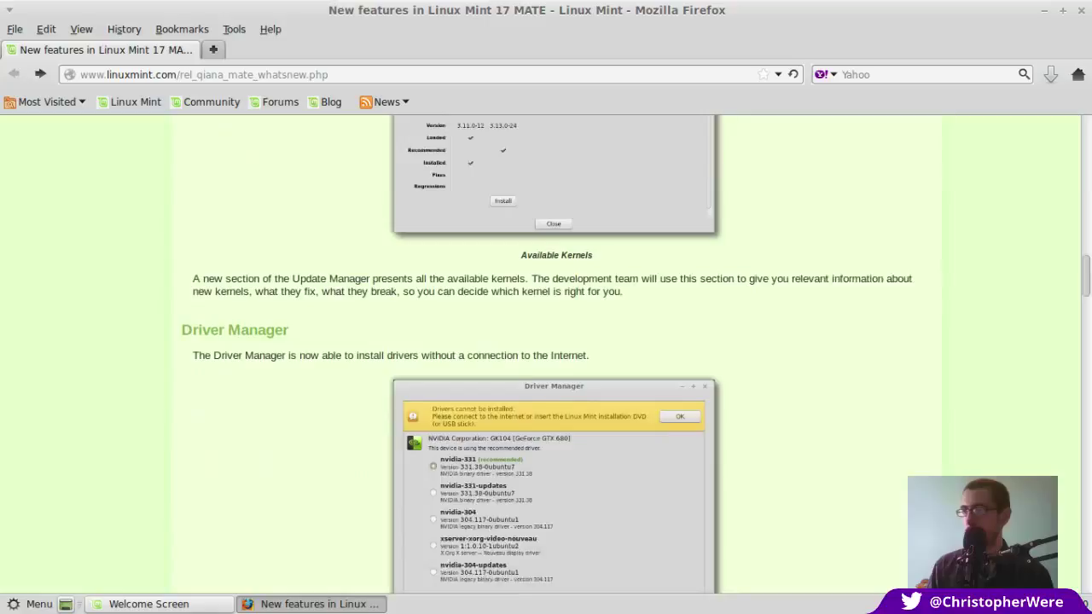
scroll(1088, 249, down, 2)
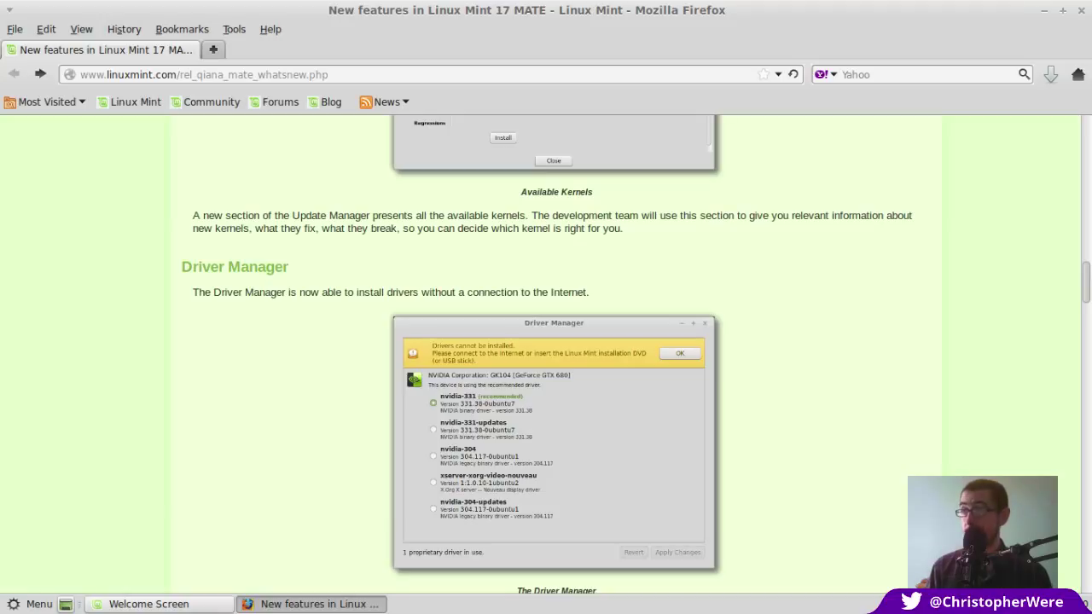
scroll(1088, 292, down, 1)
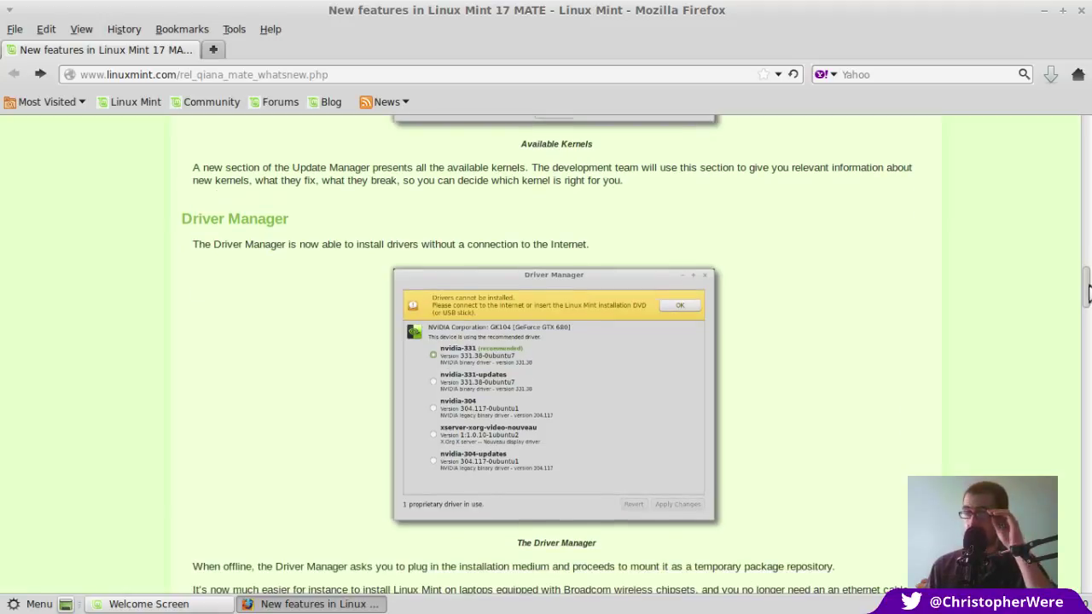
scroll(1088, 293, down, 2)
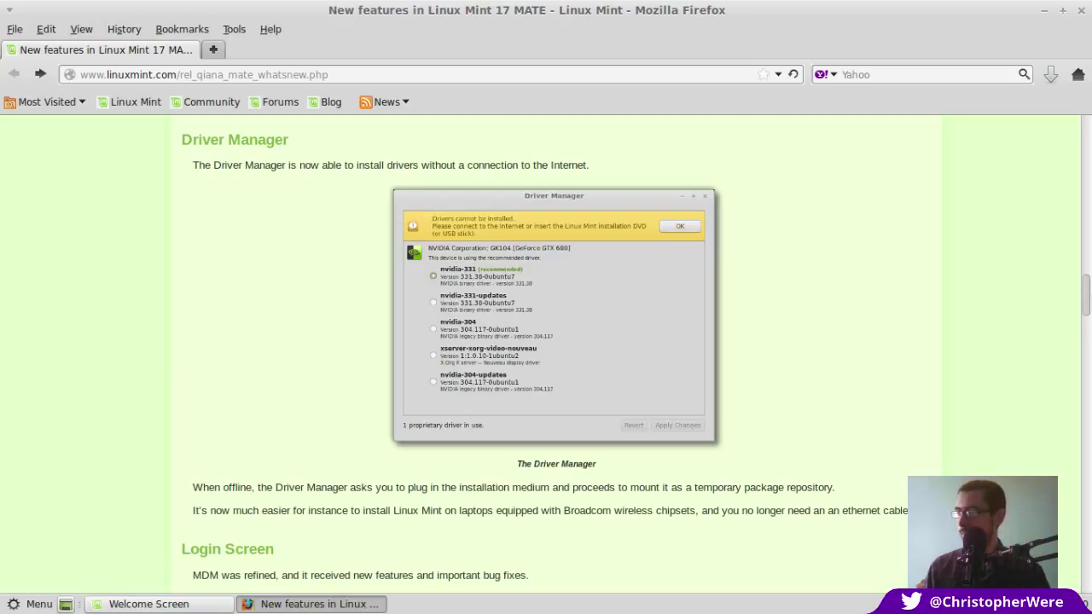
scroll(546, 353, down, 3)
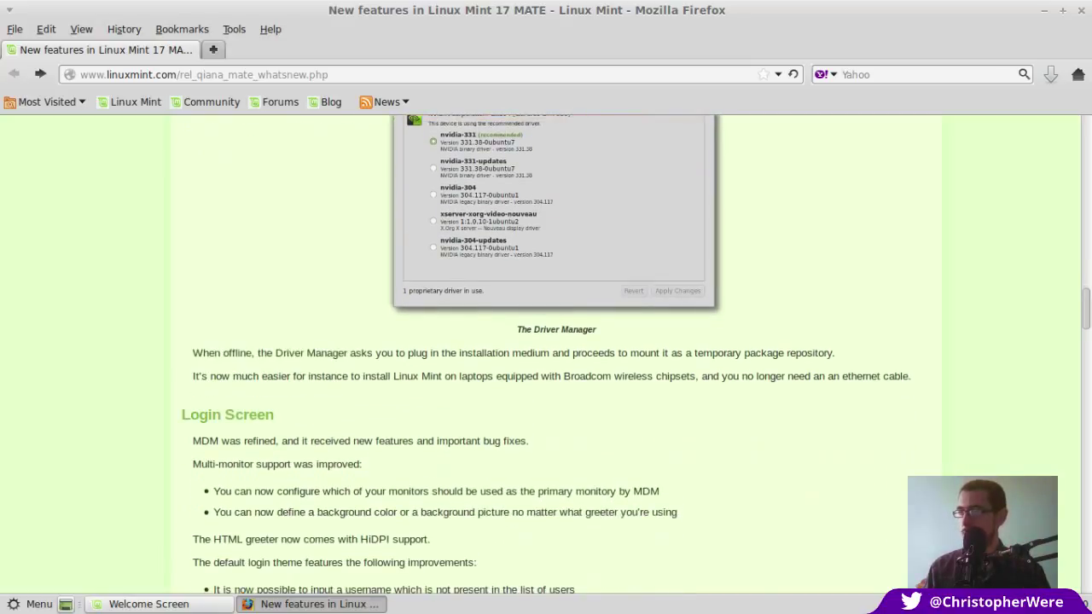
scroll(546, 354, down, 5)
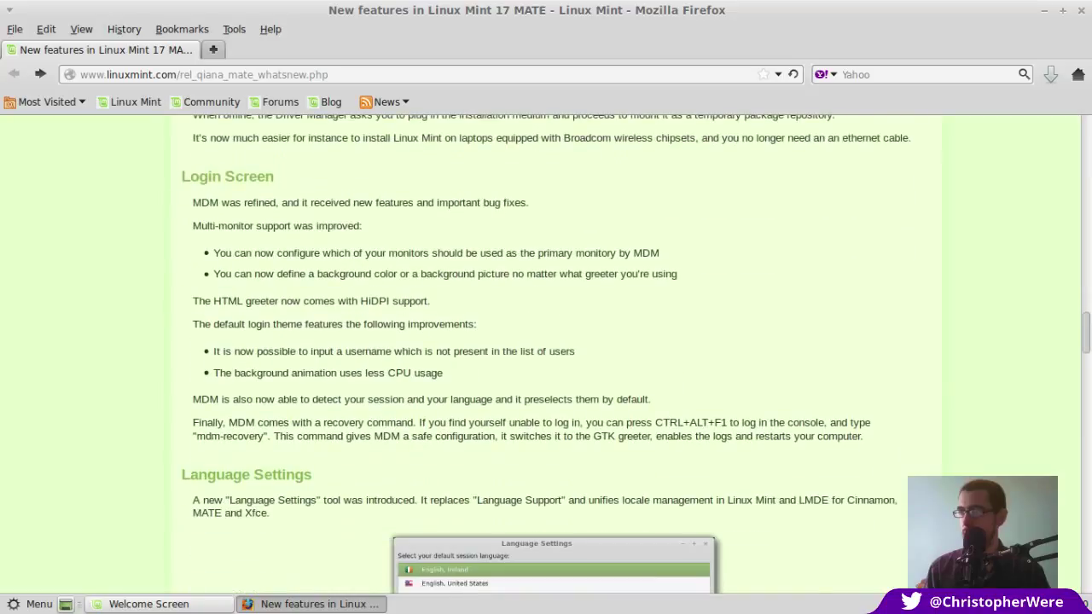
scroll(545, 353, down, 1)
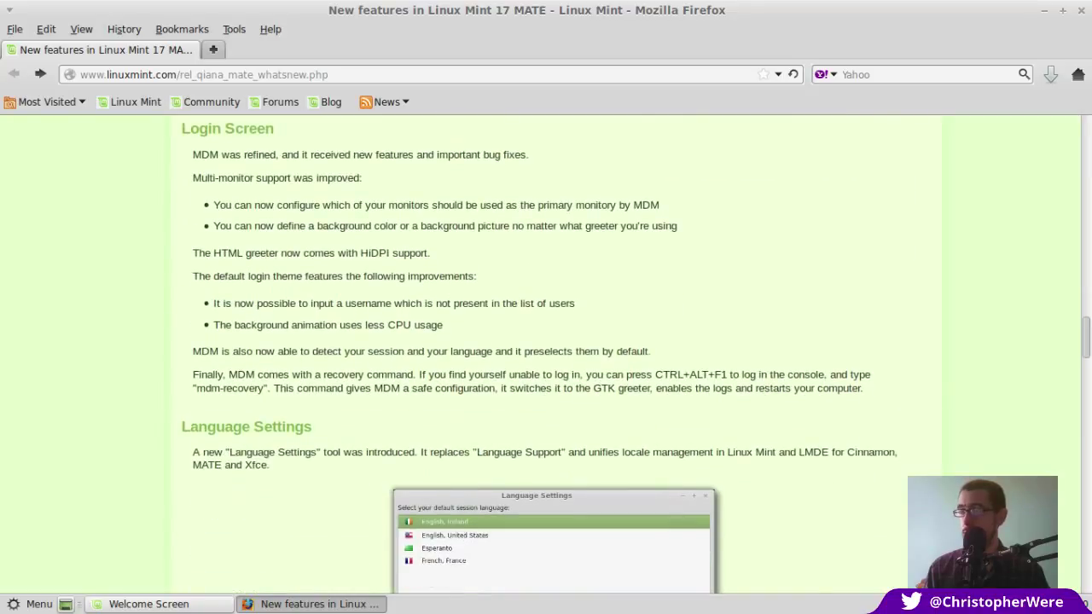
Read the remaining New features sections from Language Settings through MATE 1.8 and System improvements, returning to the page's beginning.
scroll(545, 353, down, 10)
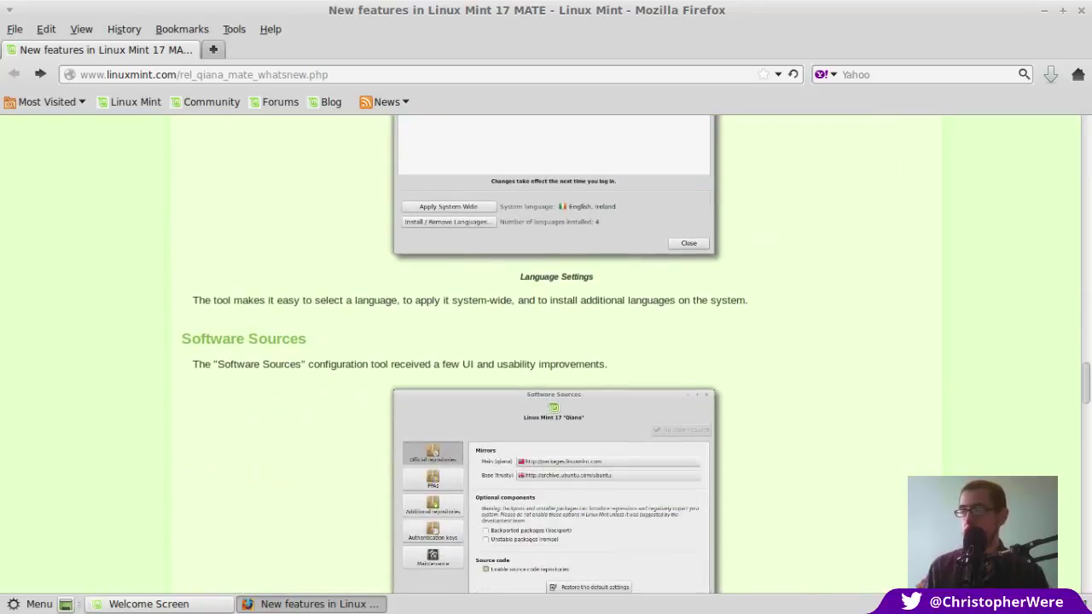
scroll(545, 353, down, 2)
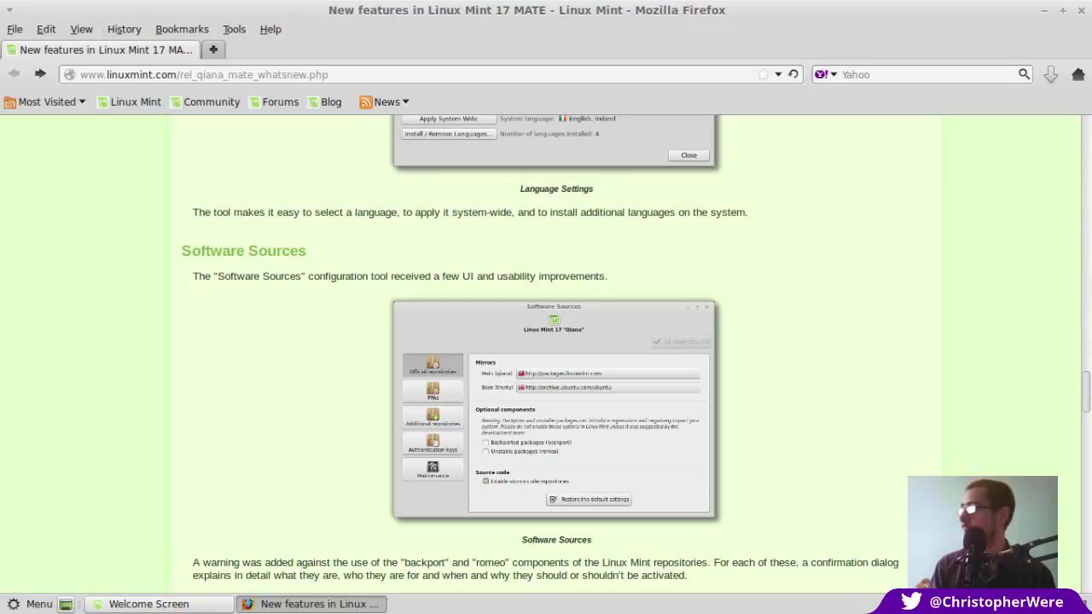
scroll(631, 349, down, 10)
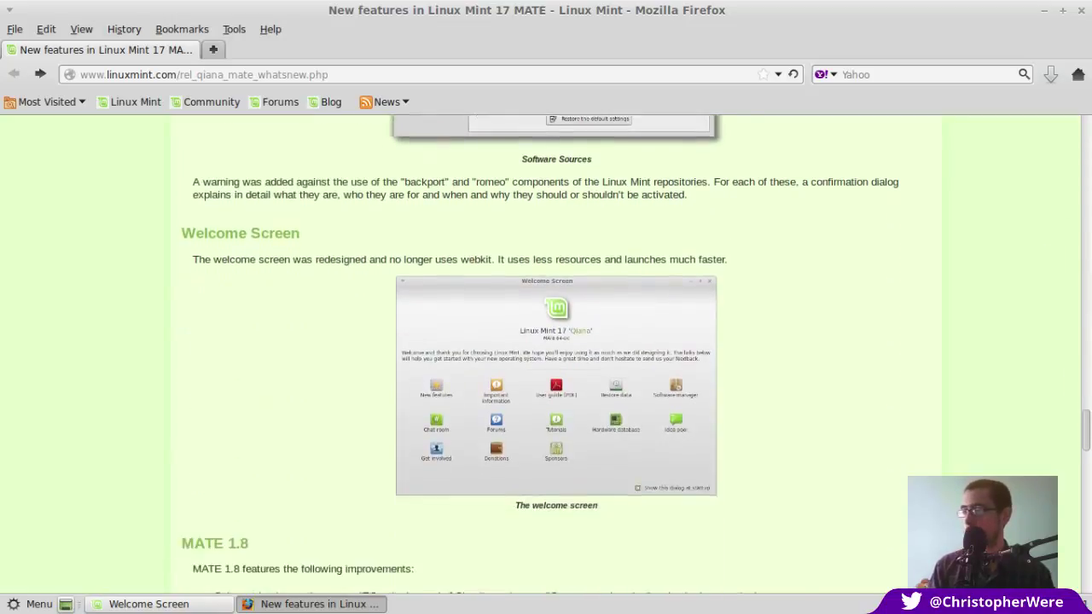
scroll(545, 349, down, 3)
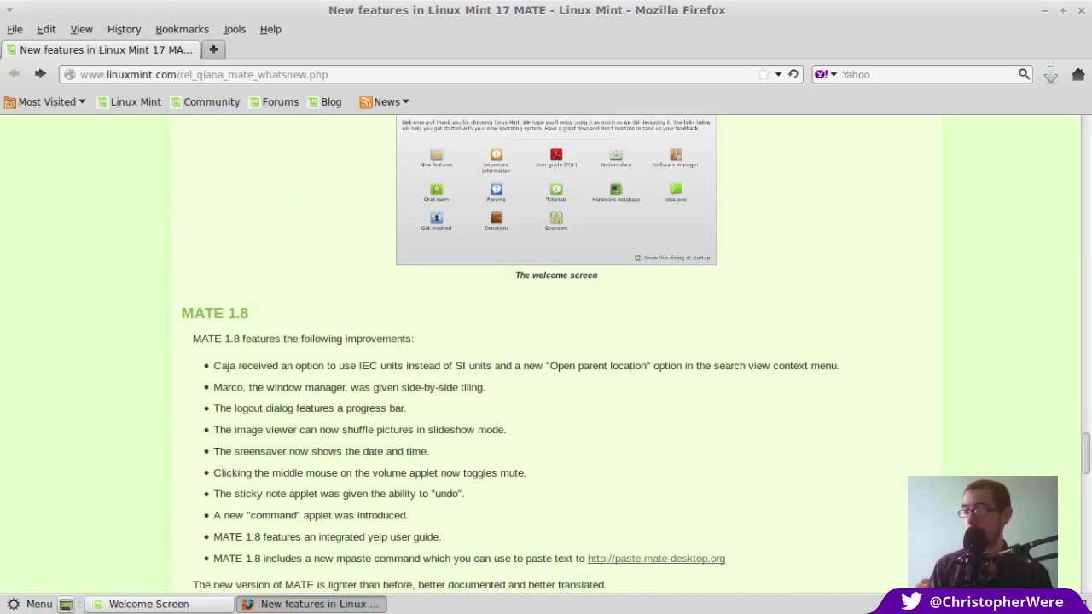
scroll(545, 350, down, 2)
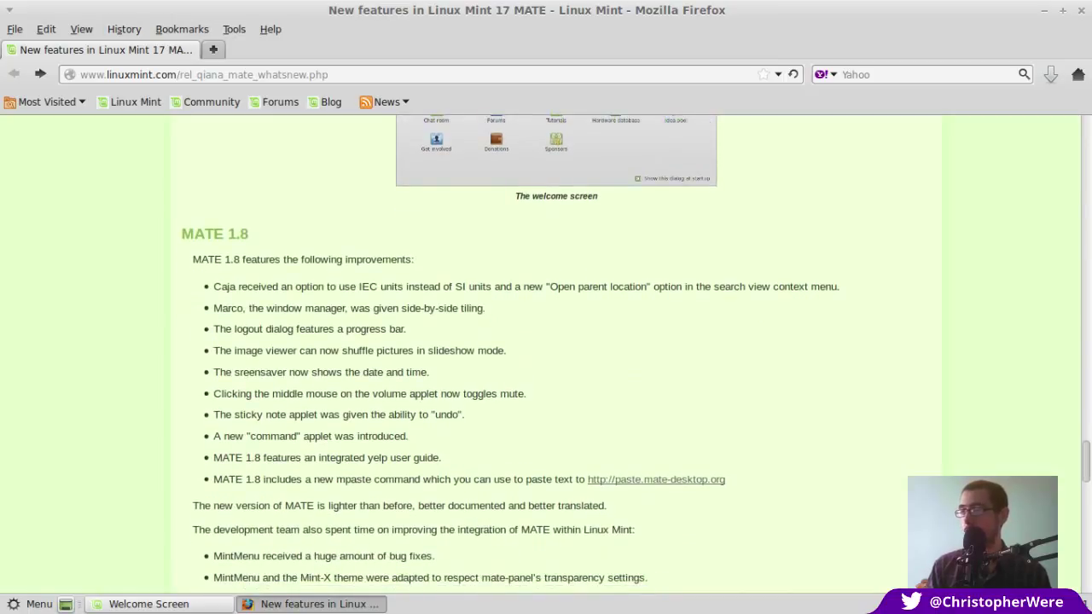
scroll(546, 350, down, 3)
scroll(545, 350, up, 1)
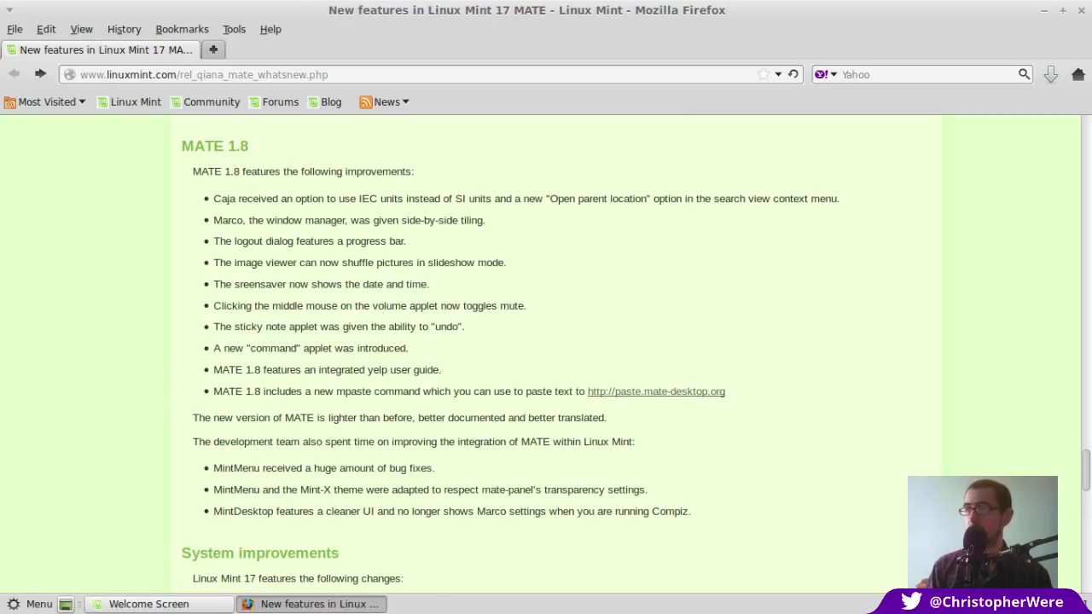
scroll(545, 350, down, 10)
drag(1085, 512, 1085, 124)
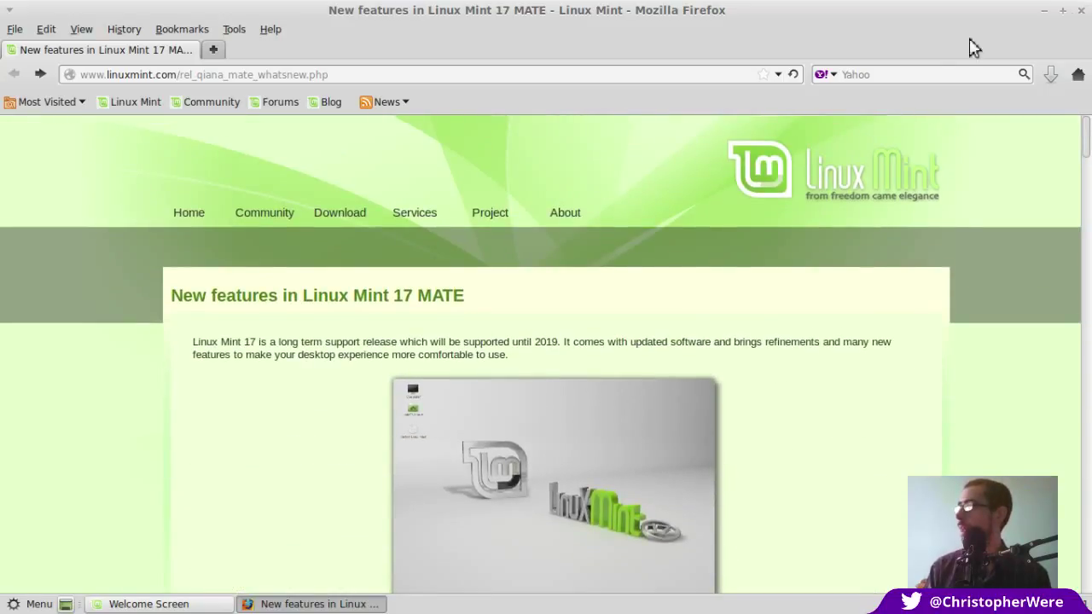
Switch the browser's search engine to Startpage.
click(822, 76)
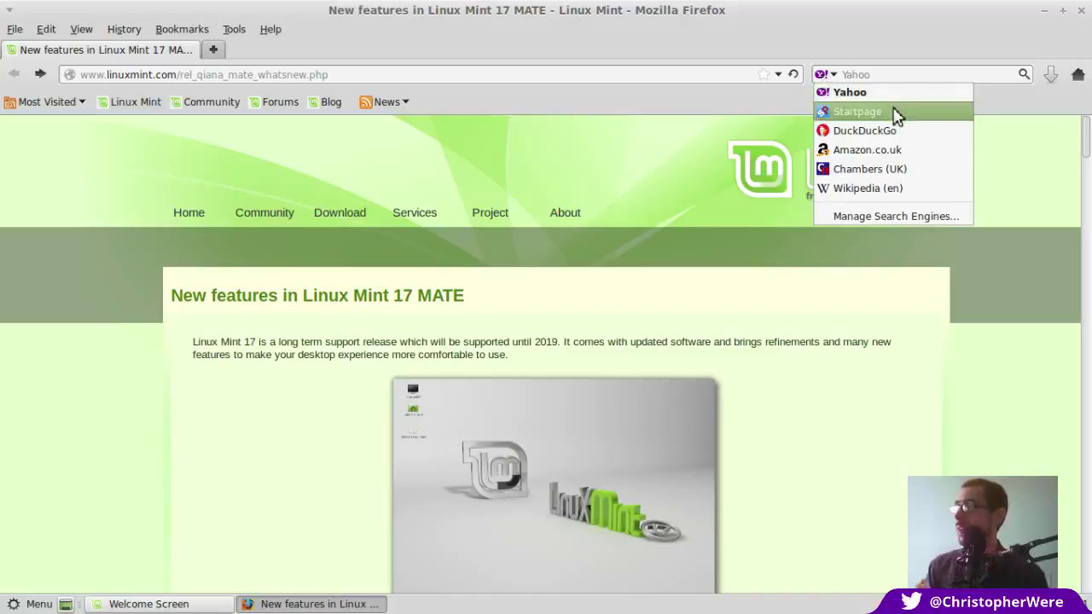
click(857, 112)
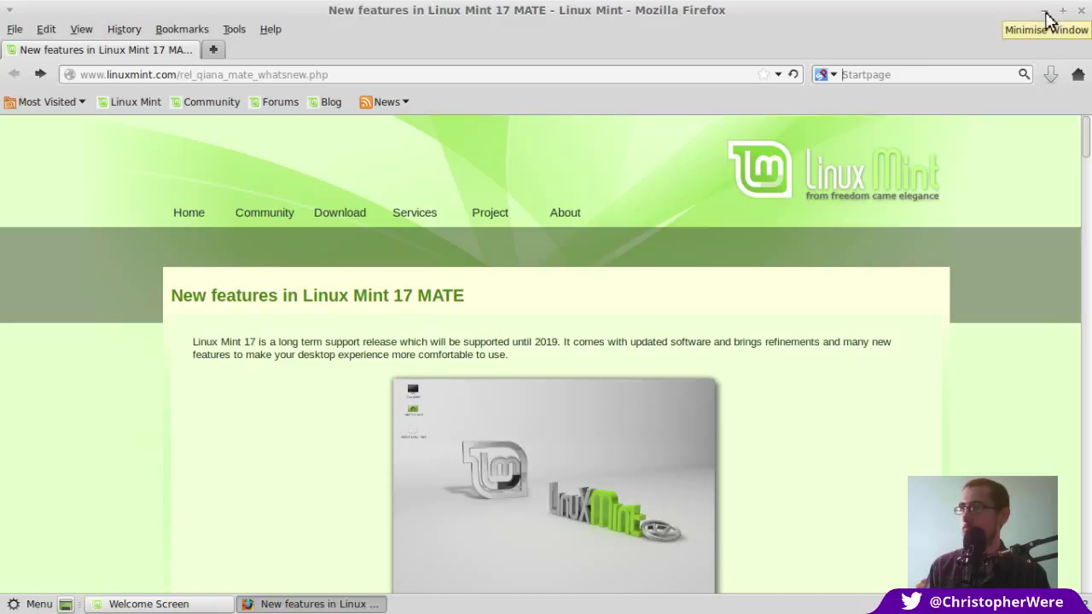
Minimise the browser window so that the desktop and Welcome Screen are uncovered.
click(1046, 13)
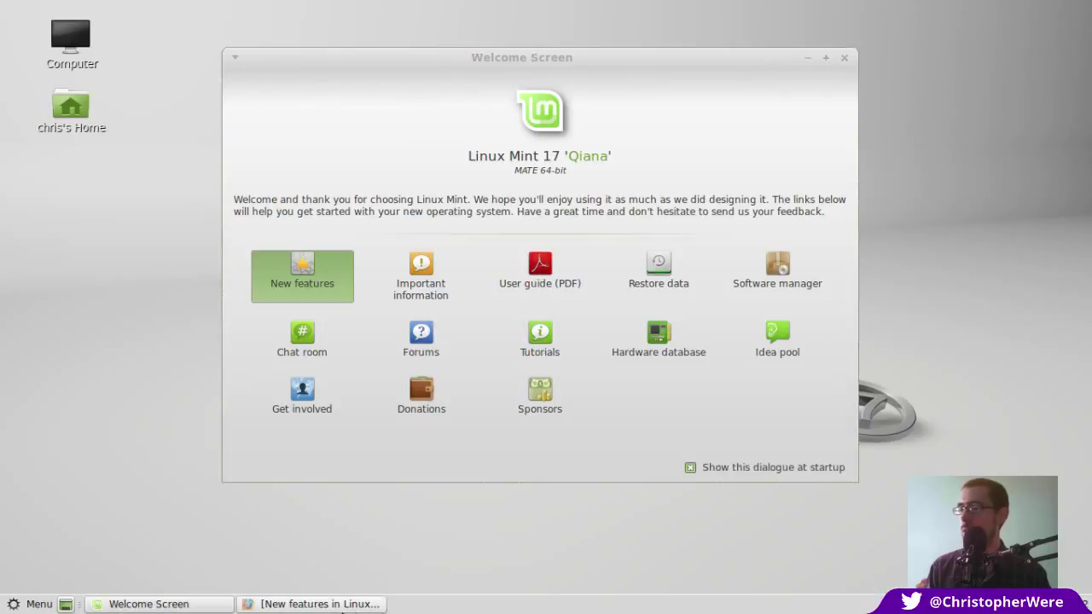
click(340, 606)
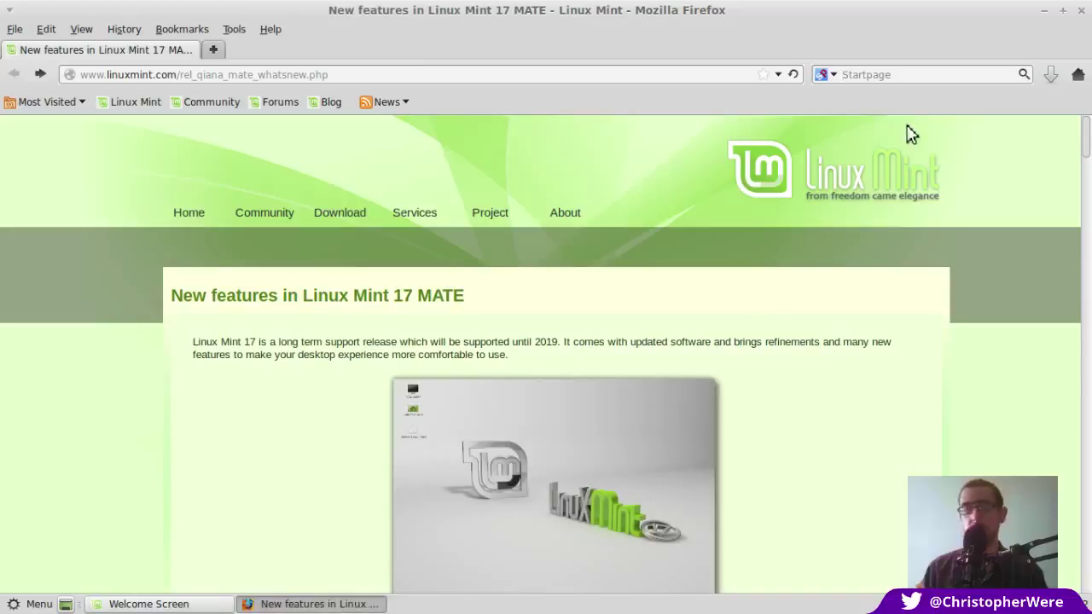
key(ctrl+k)
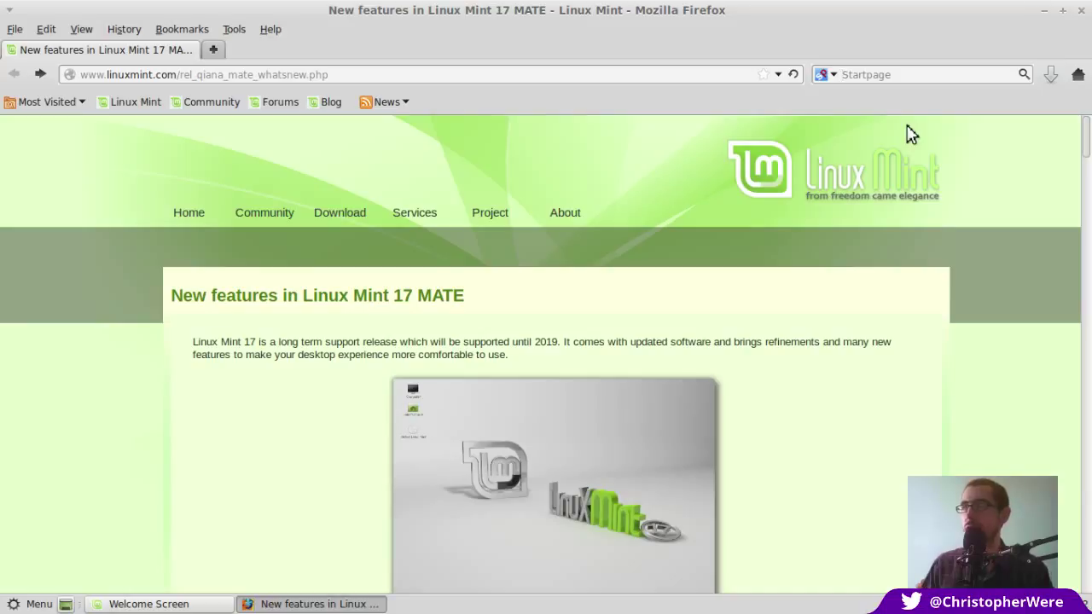
click(1049, 17)
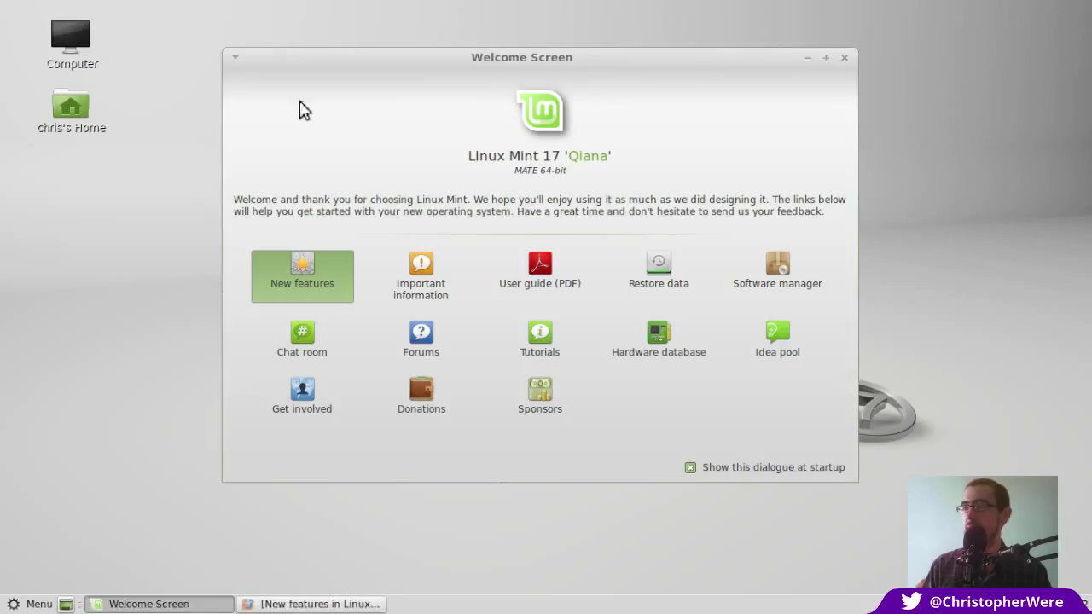
Browse all installed applications in the Internet, Office, and Sound & Video categories.
click(34, 603)
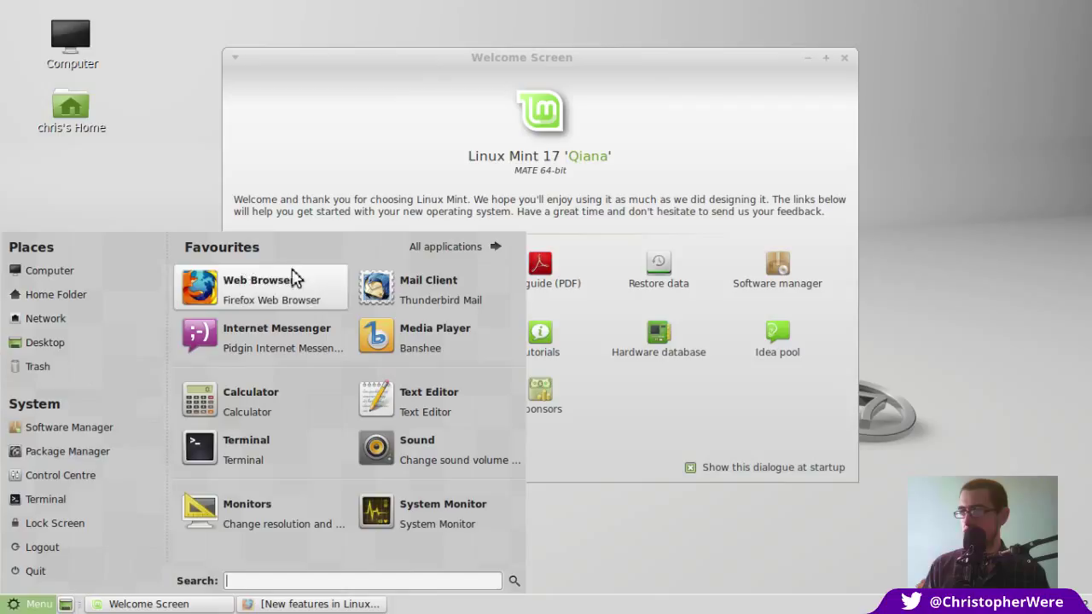
click(426, 249)
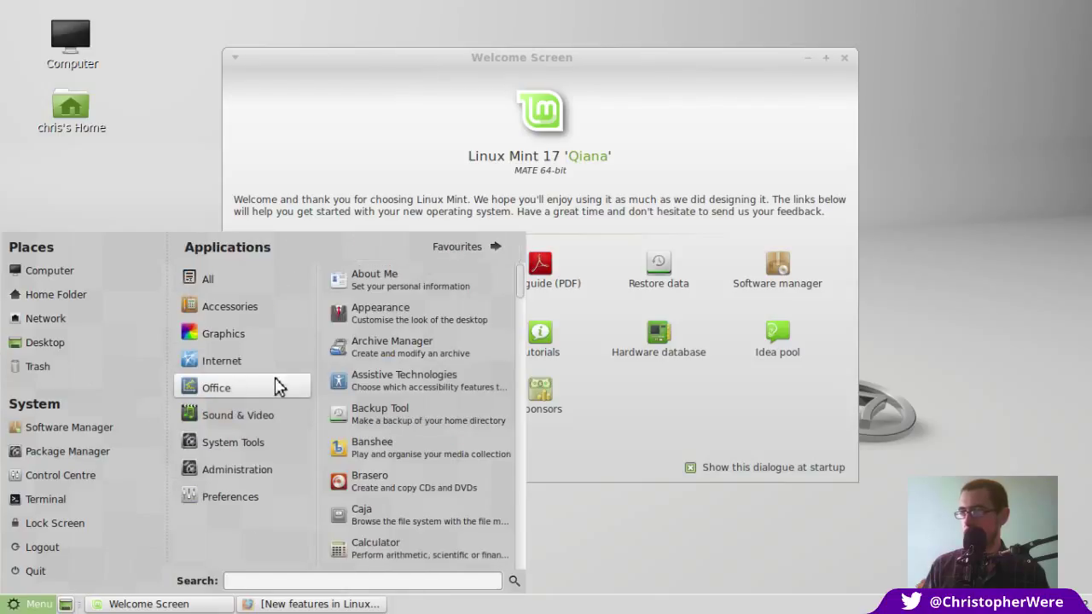
mouse_move(272, 363)
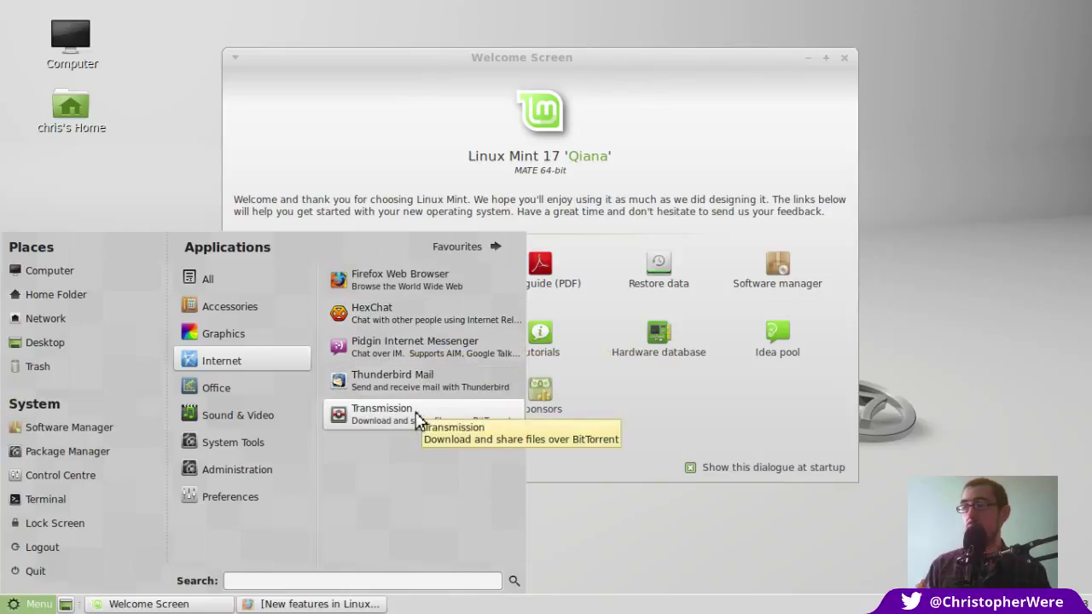
mouse_move(271, 392)
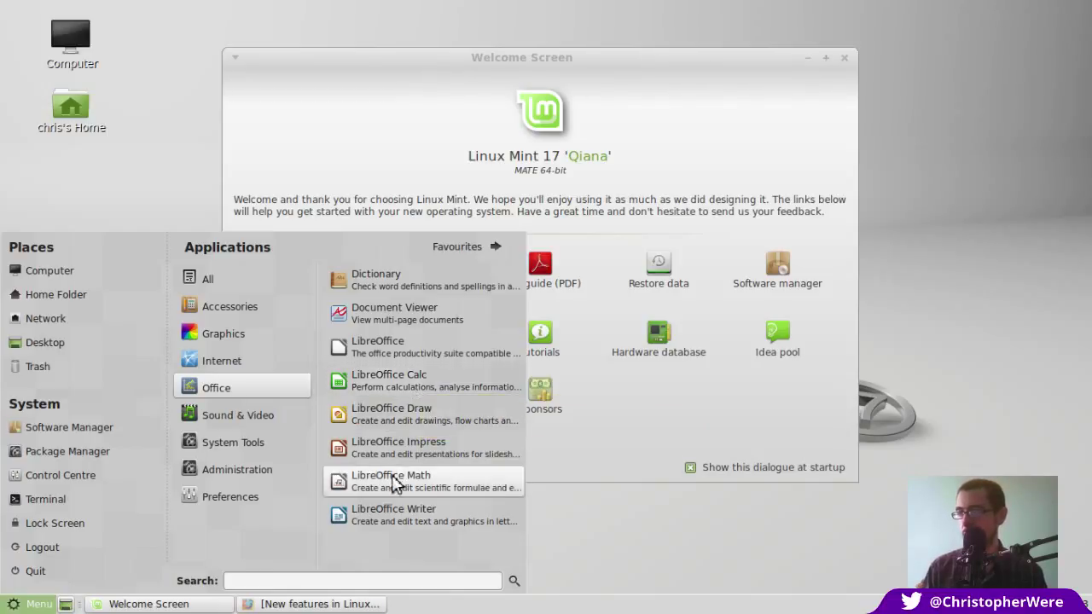
mouse_move(284, 418)
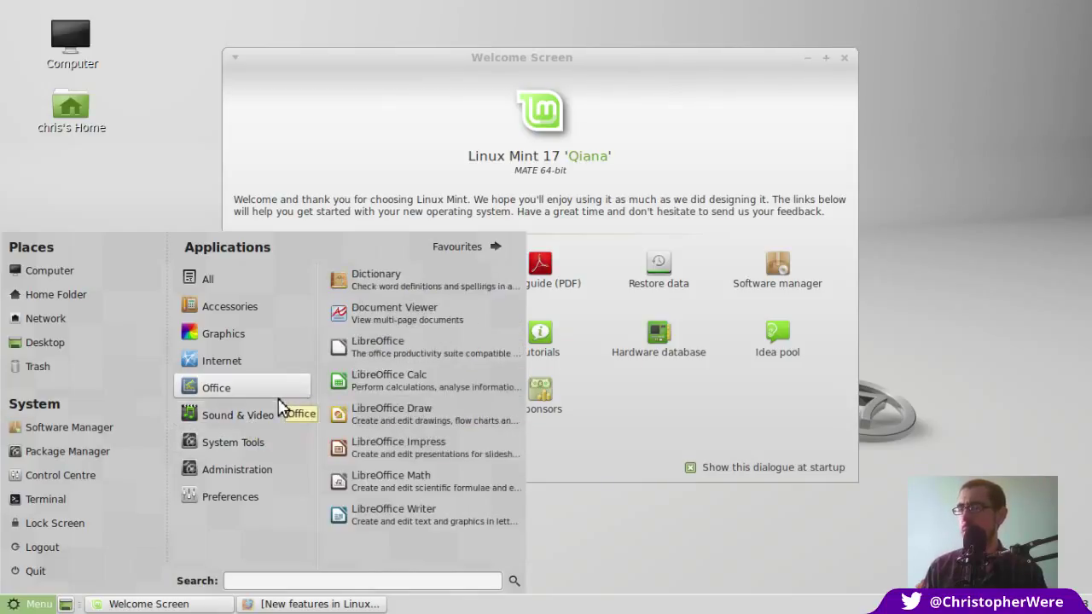
mouse_move(248, 417)
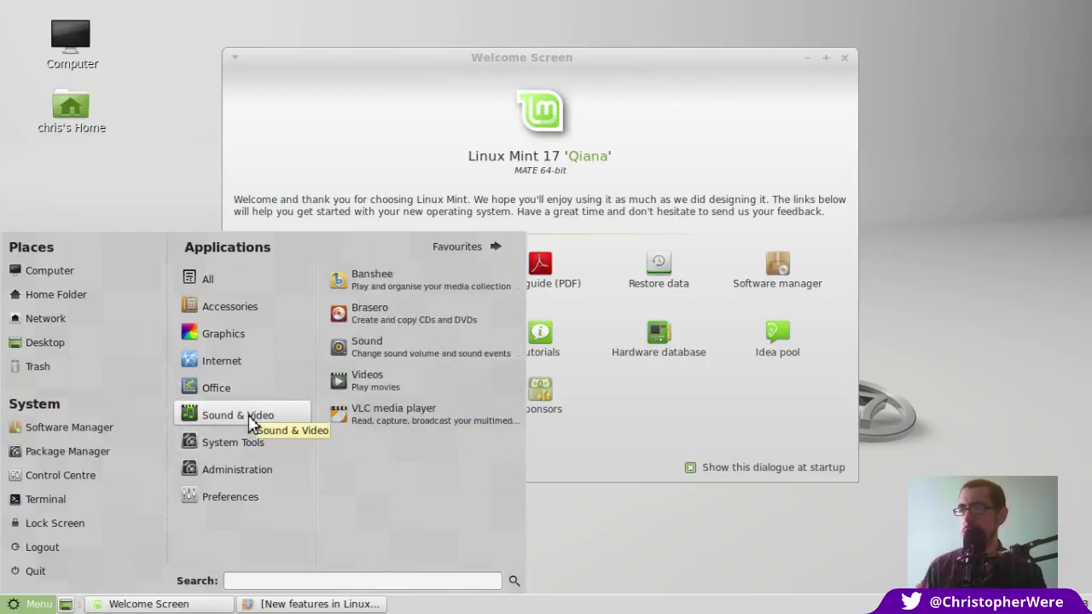
Review the Input, Output, Hardware and Sound Effects settings in Sound Preferences, and close the dialog.
click(383, 356)
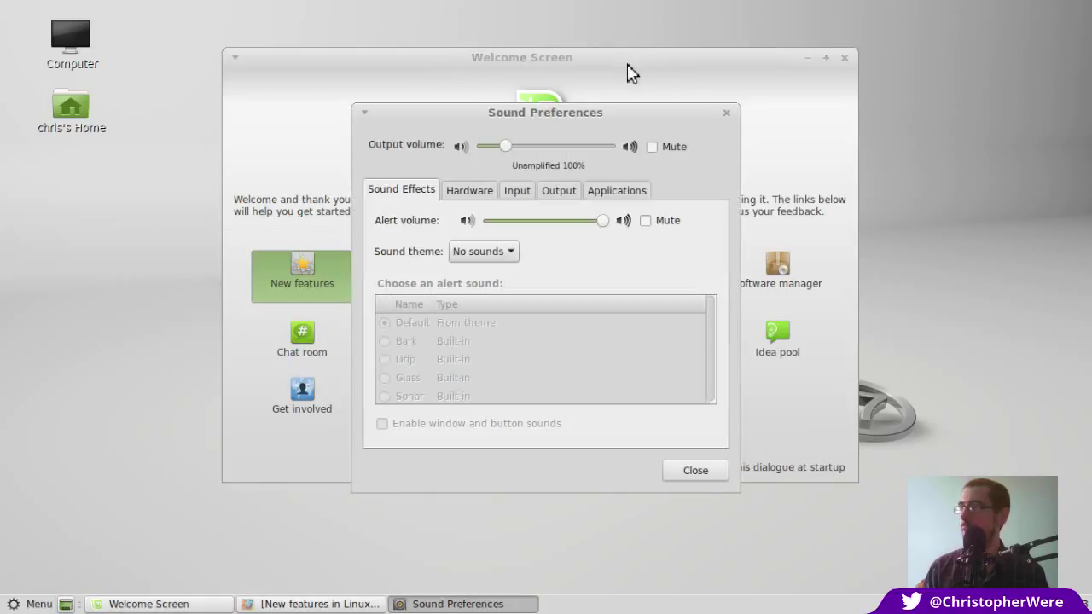
click(527, 193)
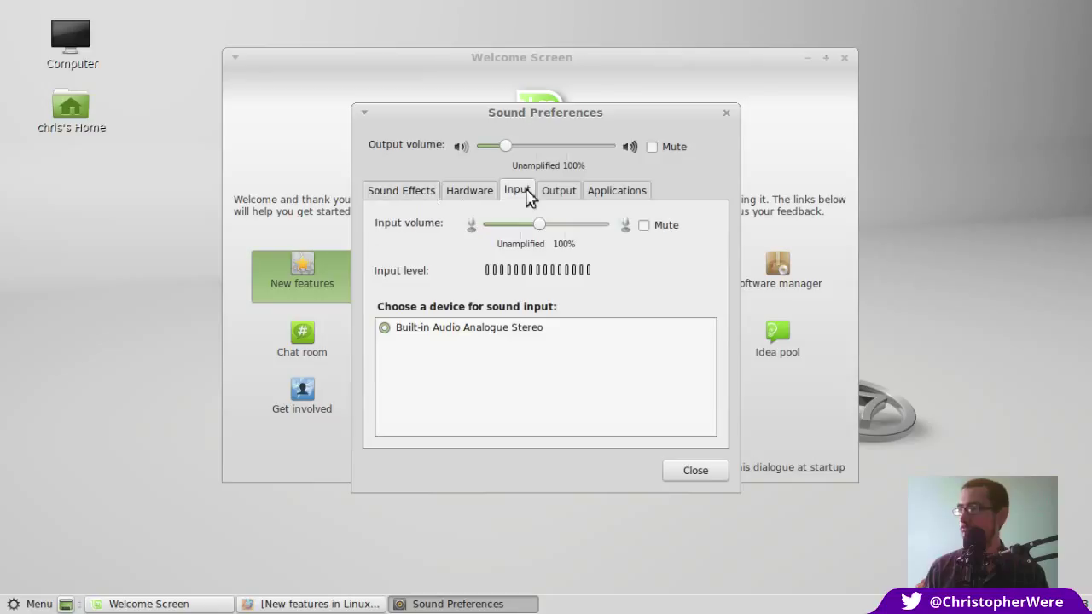
click(569, 193)
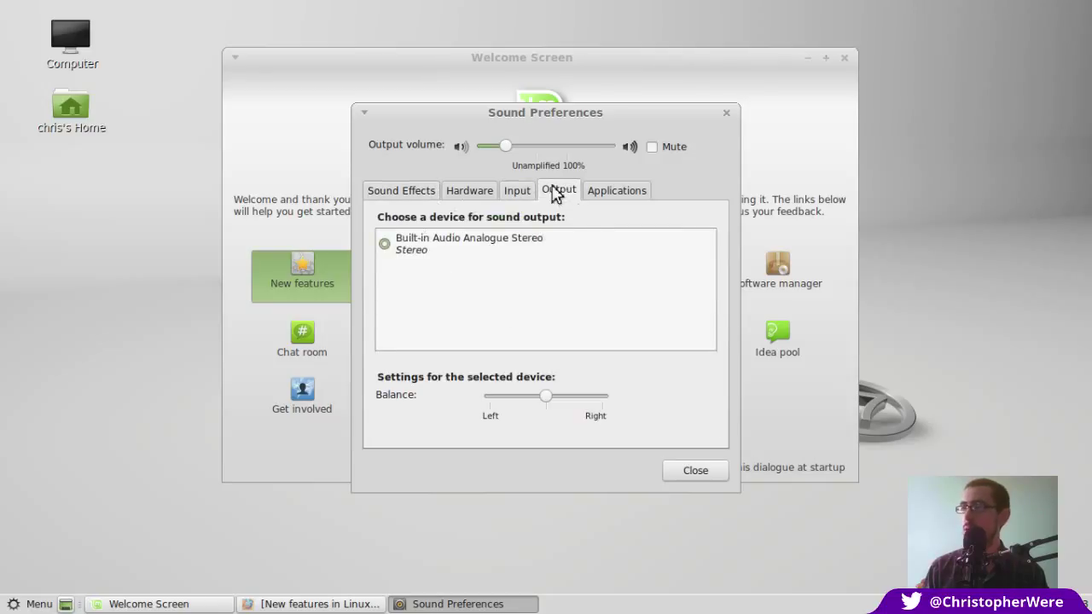
click(525, 196)
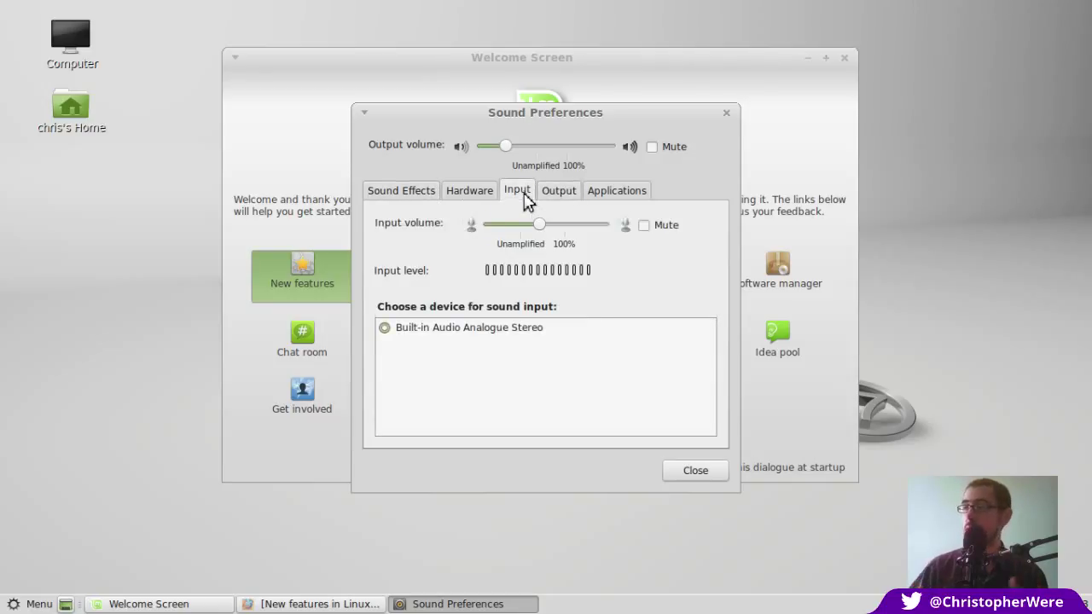
click(484, 195)
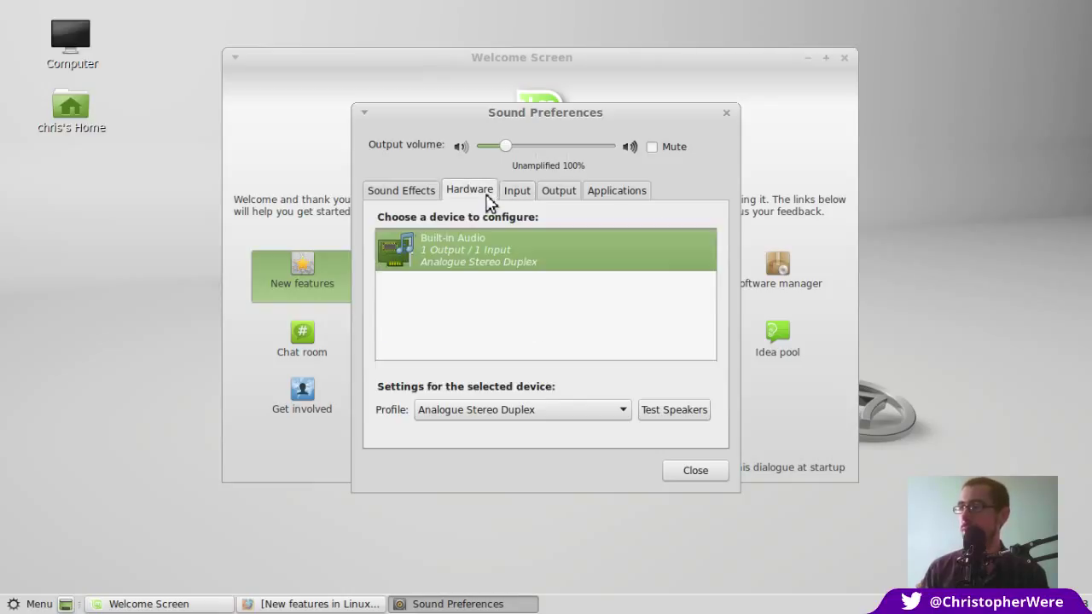
click(401, 195)
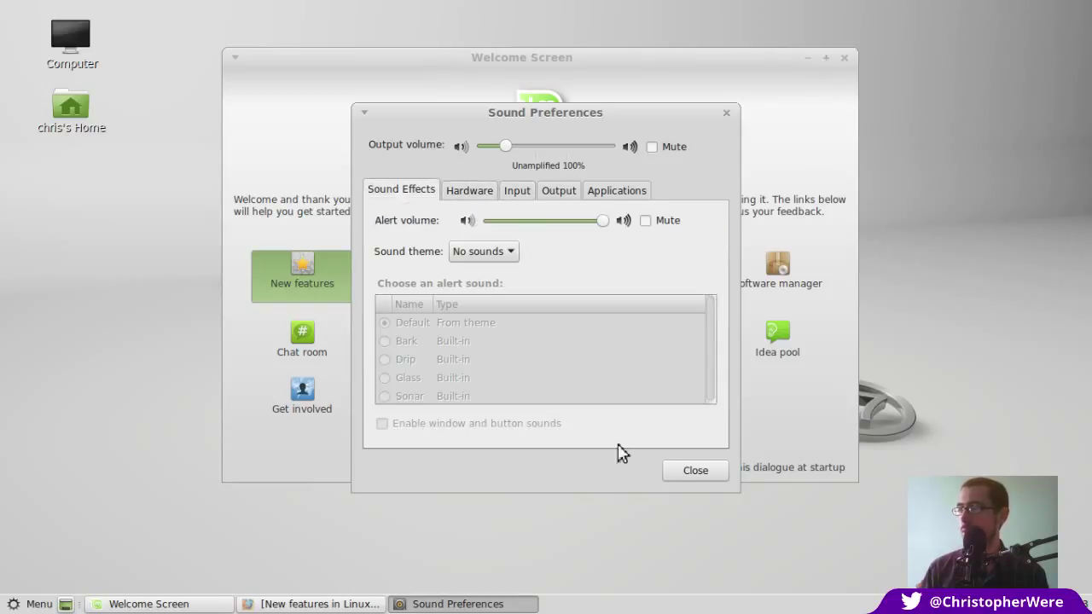
click(695, 472)
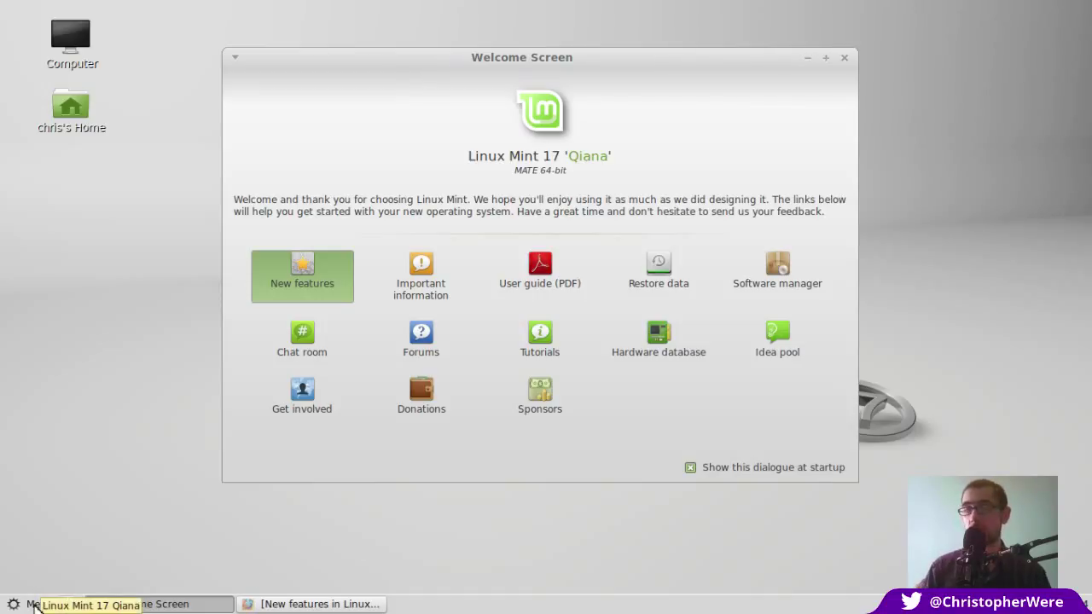
Check the applications listed in the System Tools and Administration categories.
click(328, 604)
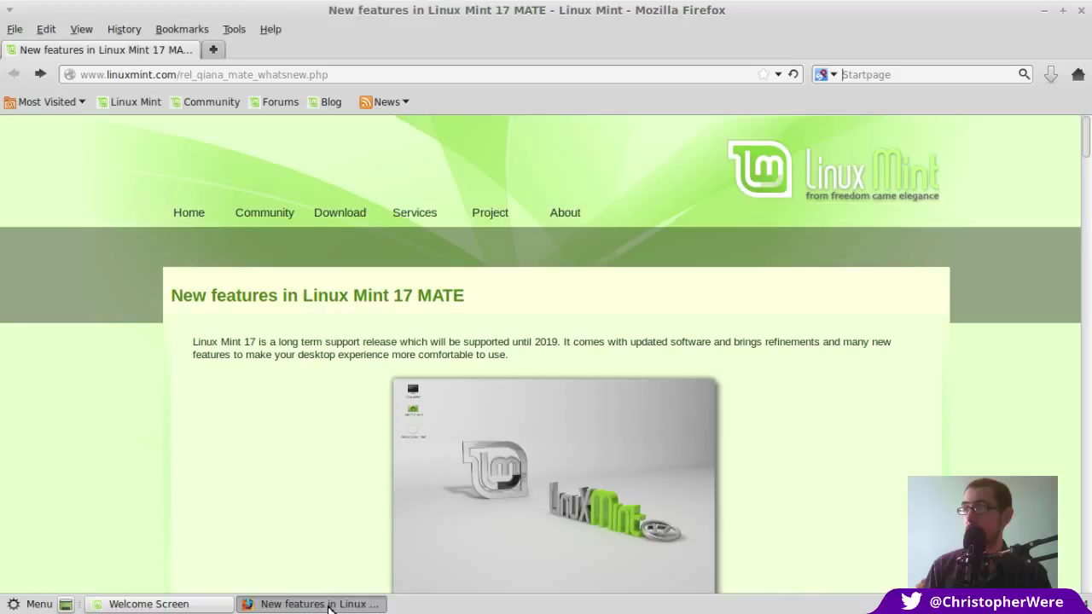
click(330, 604)
click(34, 604)
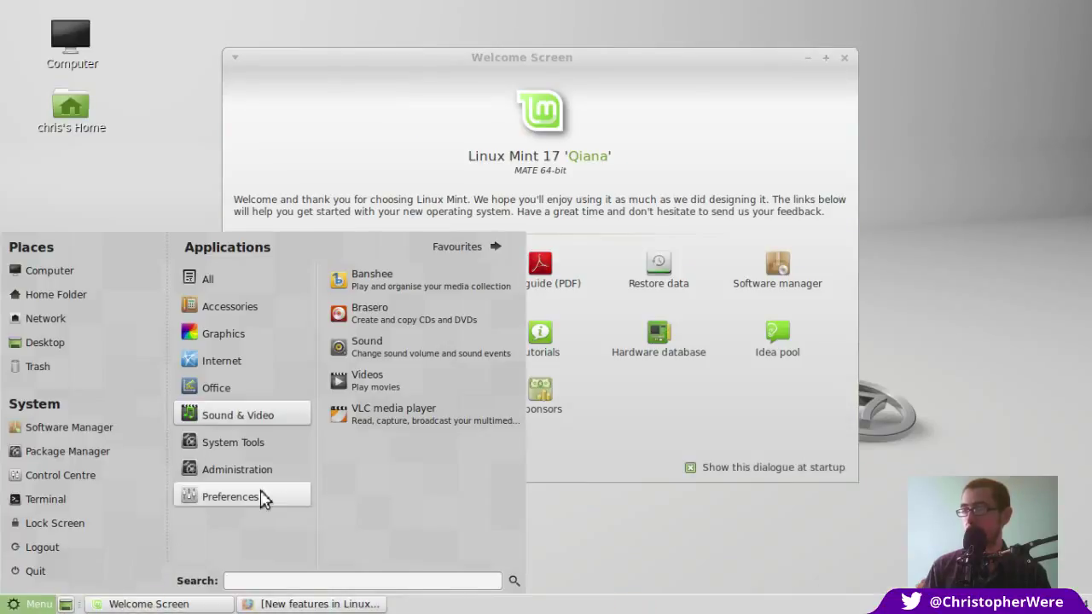
mouse_move(271, 452)
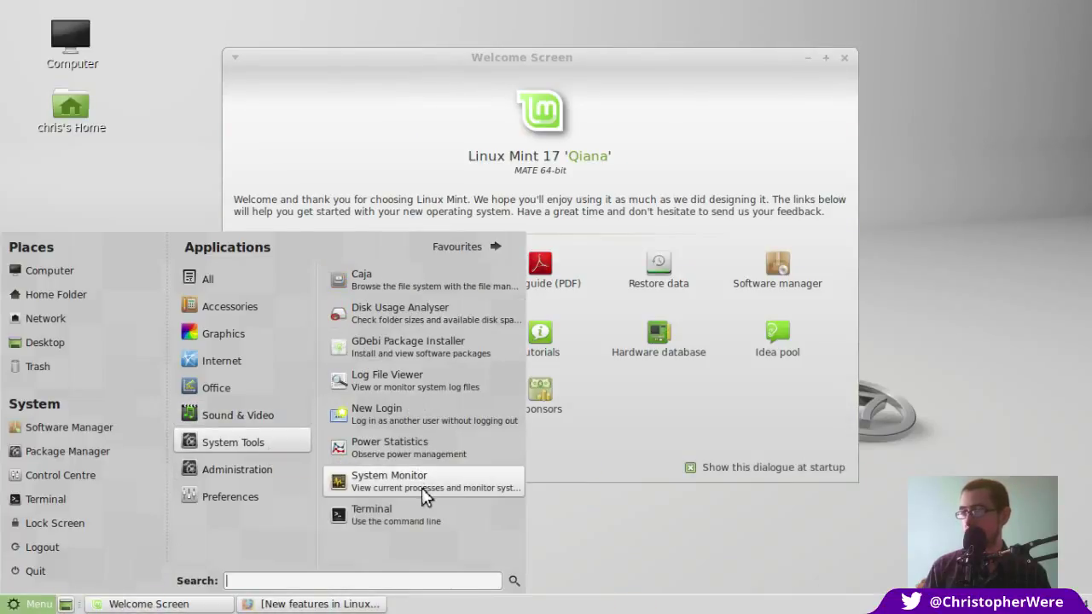
mouse_move(213, 468)
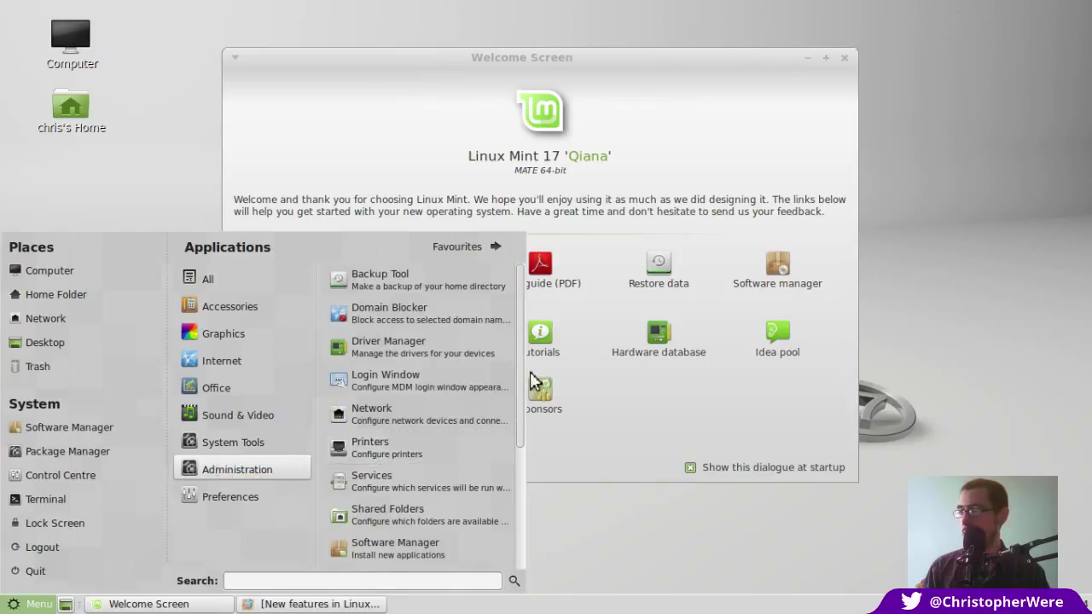
Launch Software Manager from the Administration applications, entering the account password to authorise it.
drag(522, 366, 522, 472)
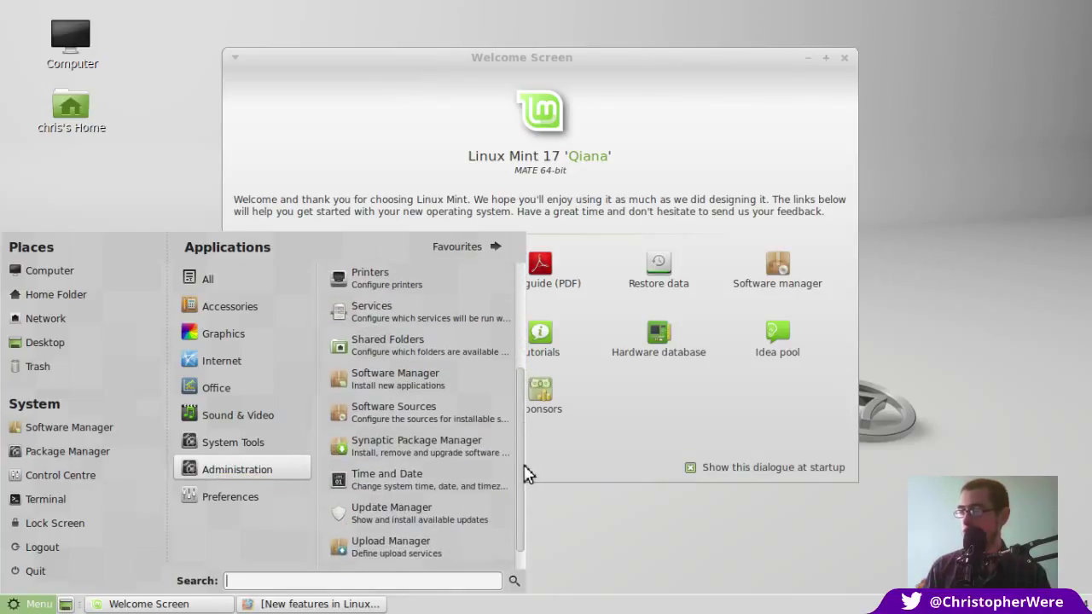
click(423, 381)
text(****)
key(Return)
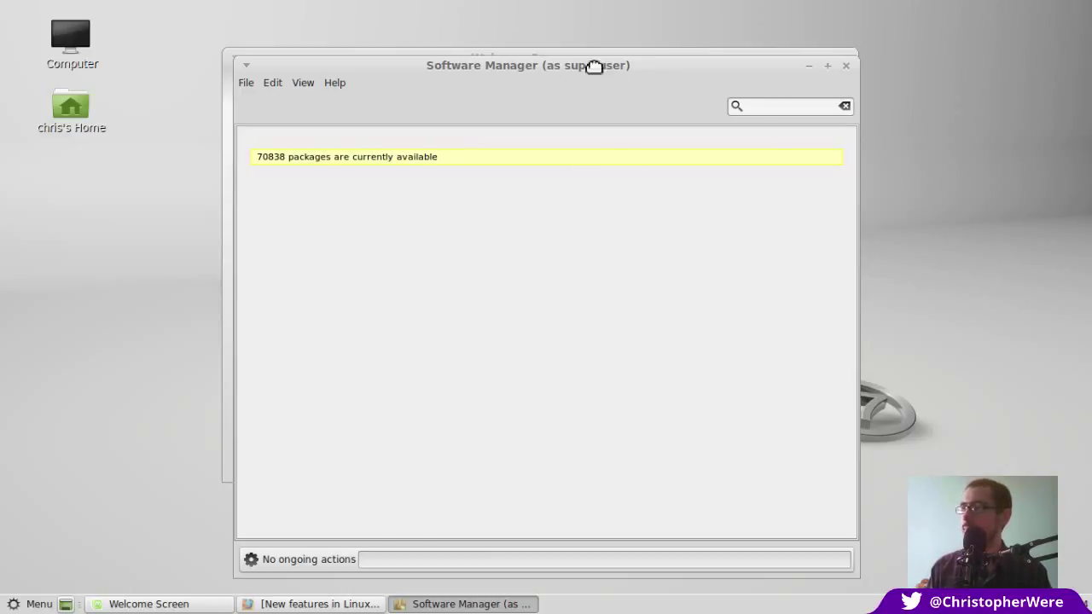
Move the Software Manager and Welcome Screen windows apart, keeping Software Manager in front.
drag(593, 66, 351, 56)
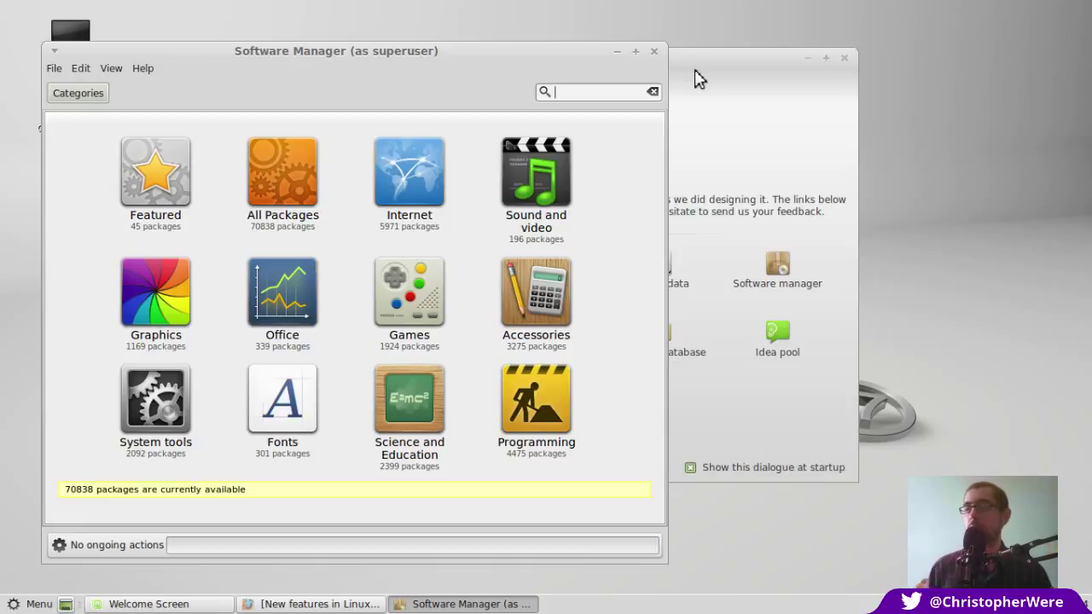
drag(695, 76, 883, 163)
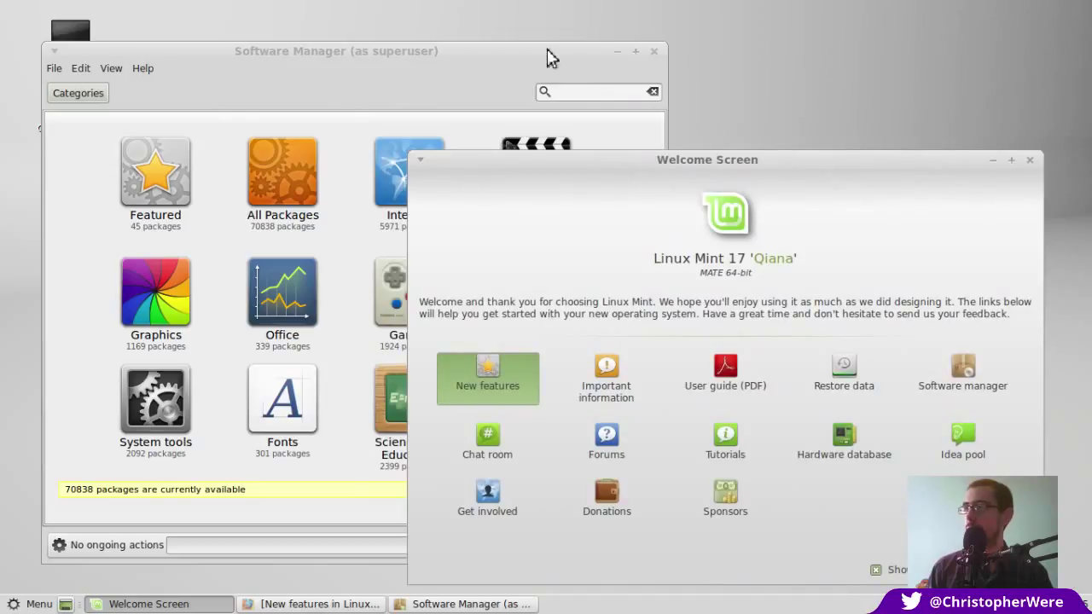
click(519, 58)
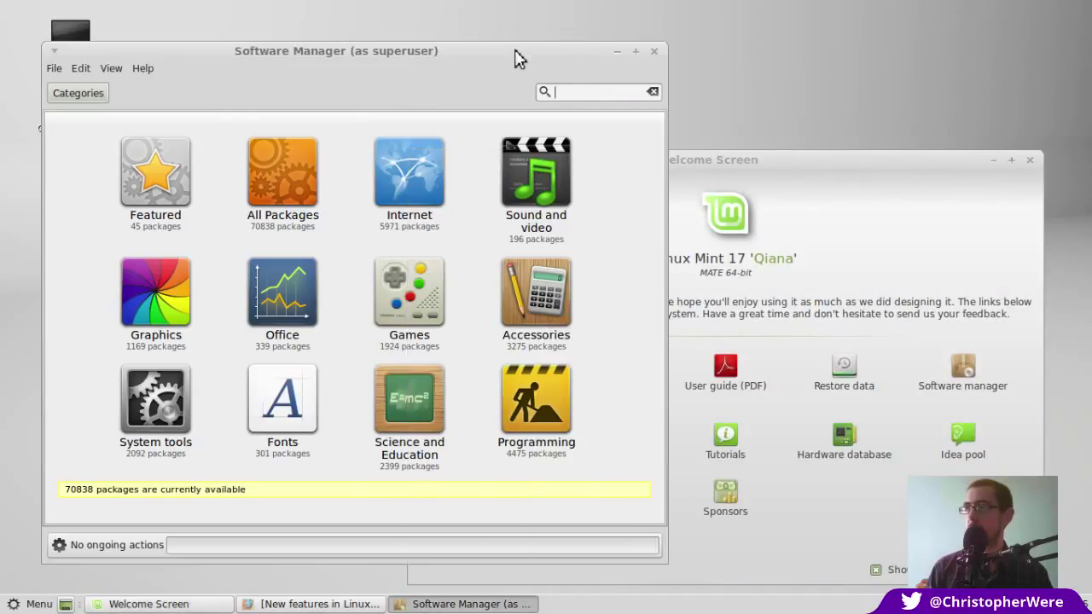
Browse the Games category in Software Manager, search it for steam and select the steam-launcher package.
click(410, 292)
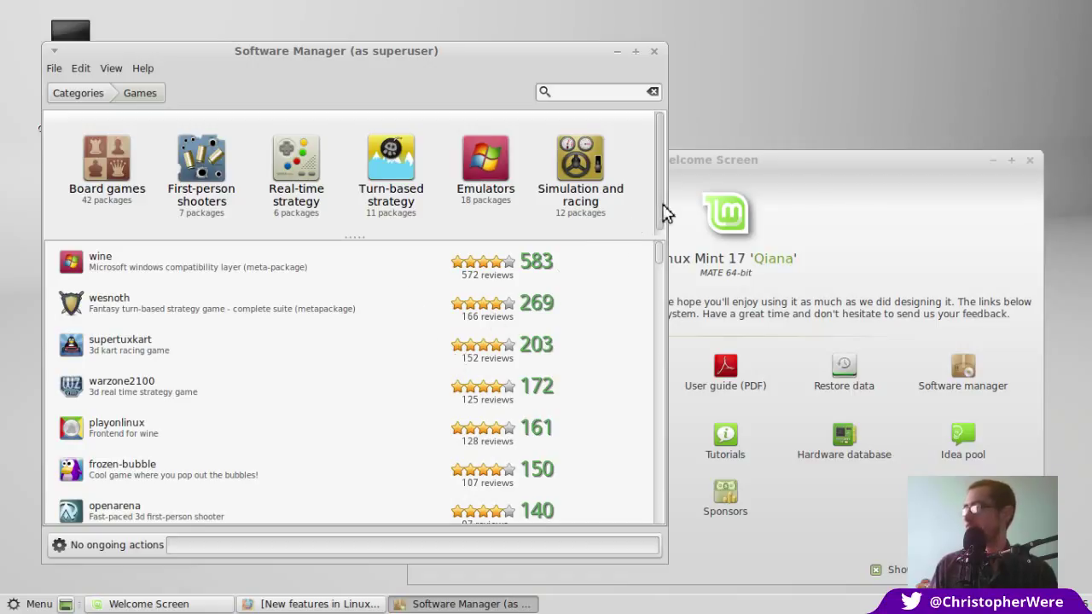
drag(660, 256, 654, 284)
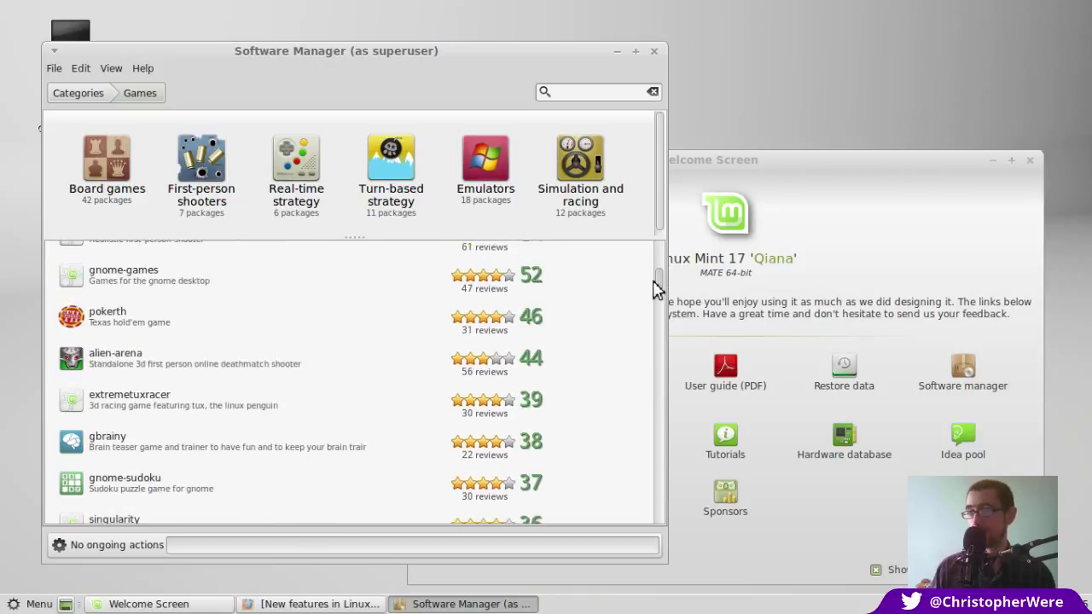
click(560, 91)
text(steam)
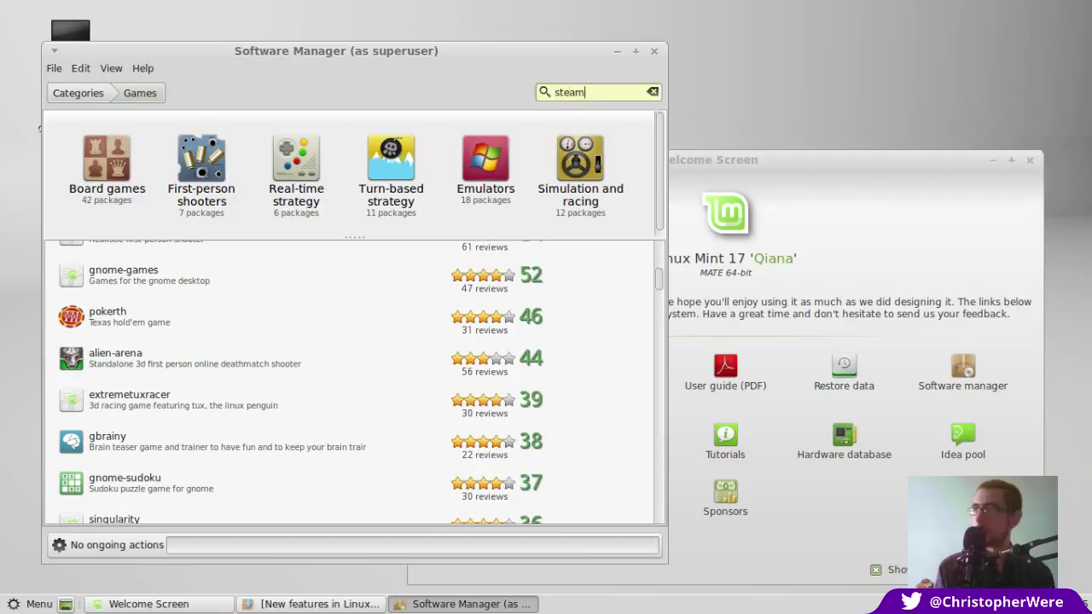
key(Return)
click(262, 178)
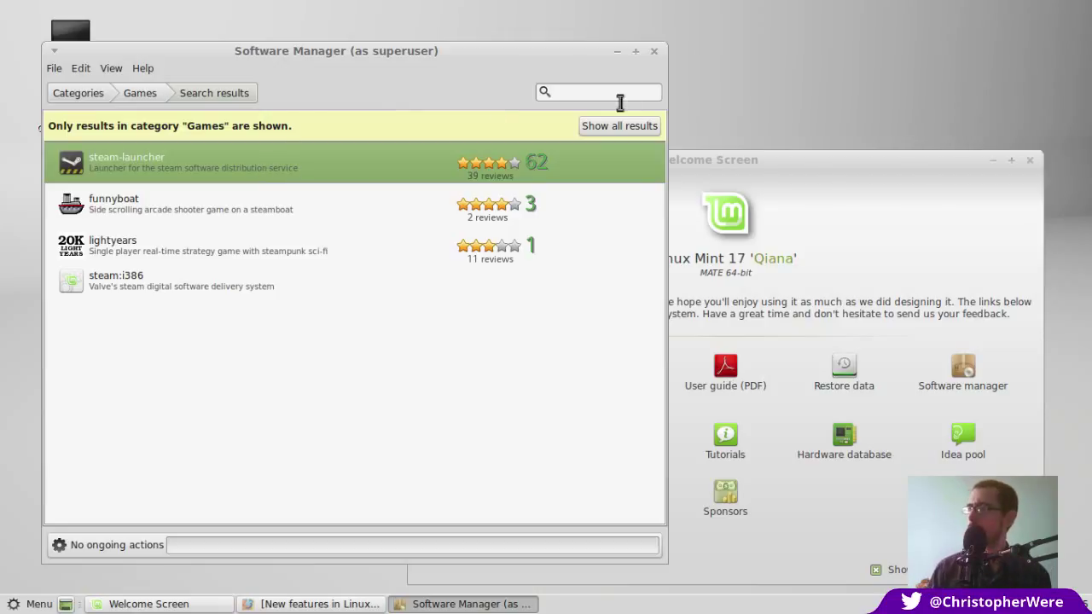
Search all software categories for skype, picasa and google earth, and shift the Welcome Screen window slightly aside.
click(103, 94)
click(559, 93)
text(skype)
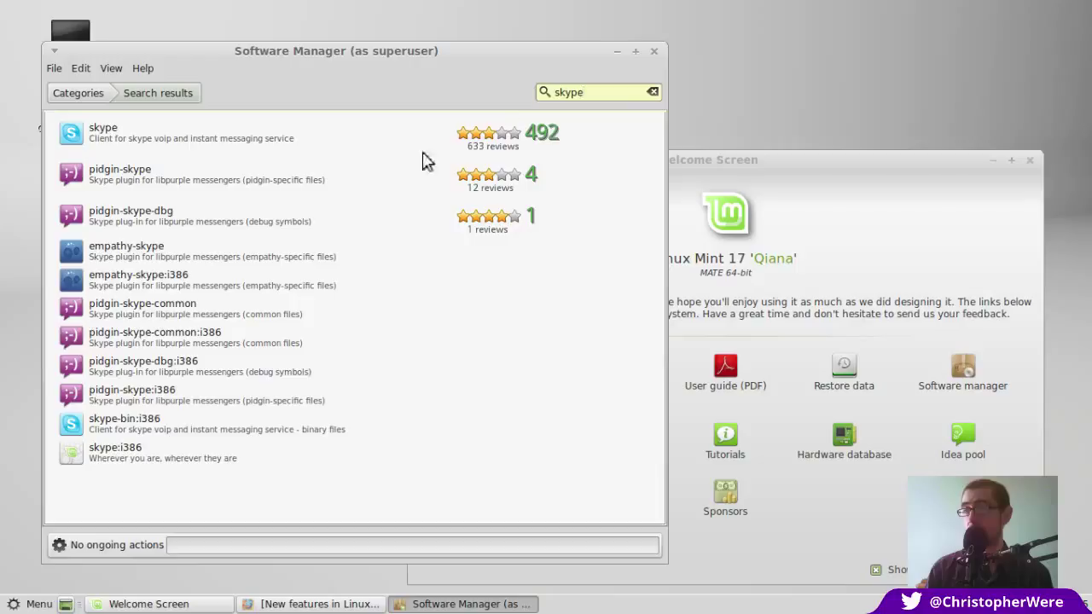
double_click(600, 94)
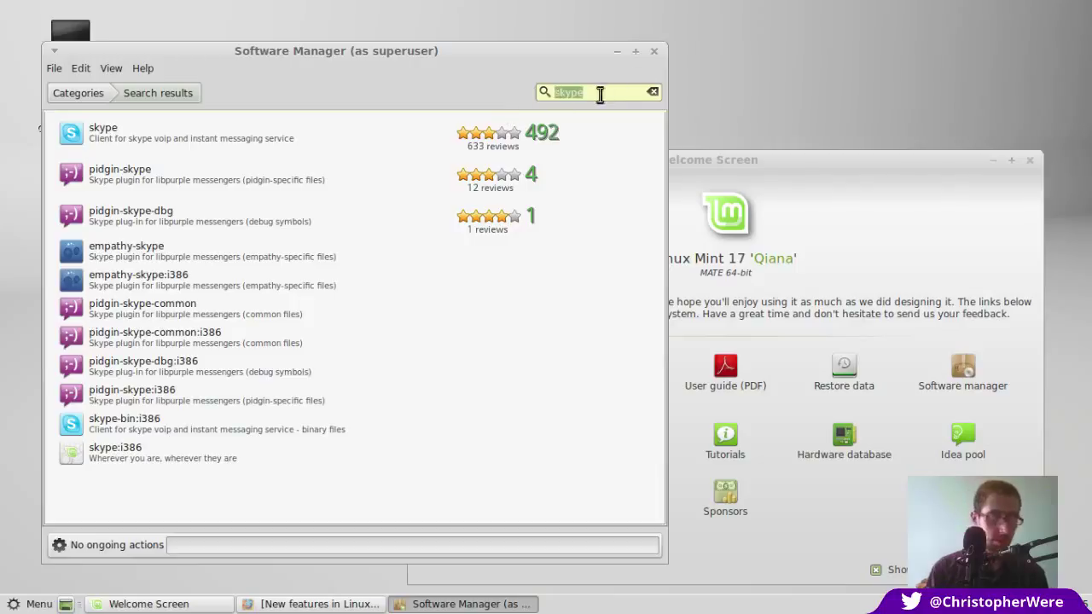
text(picasa)
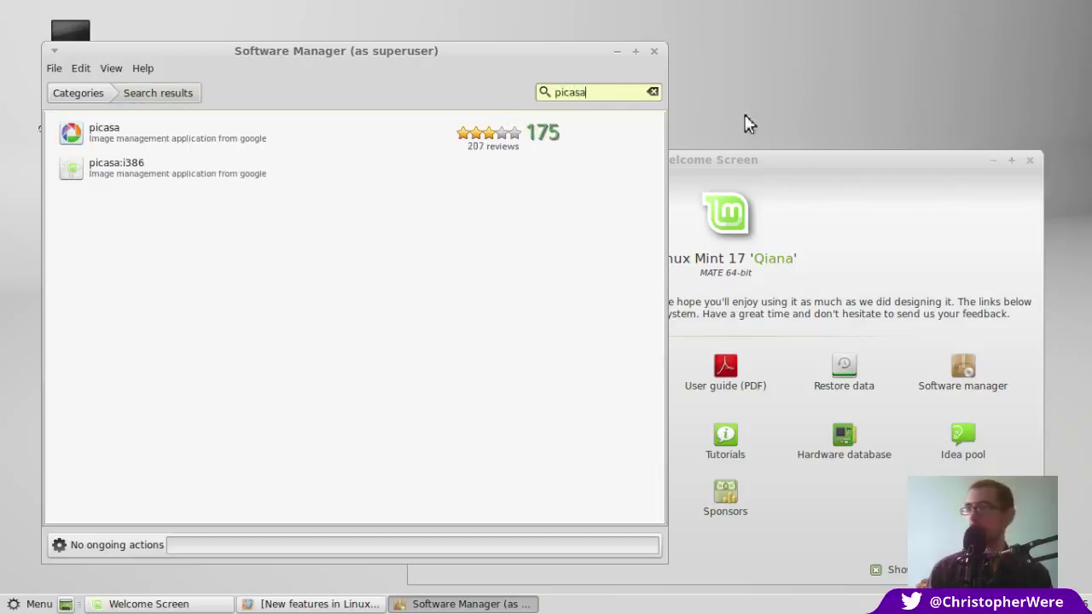
double_click(594, 91)
text(google earth)
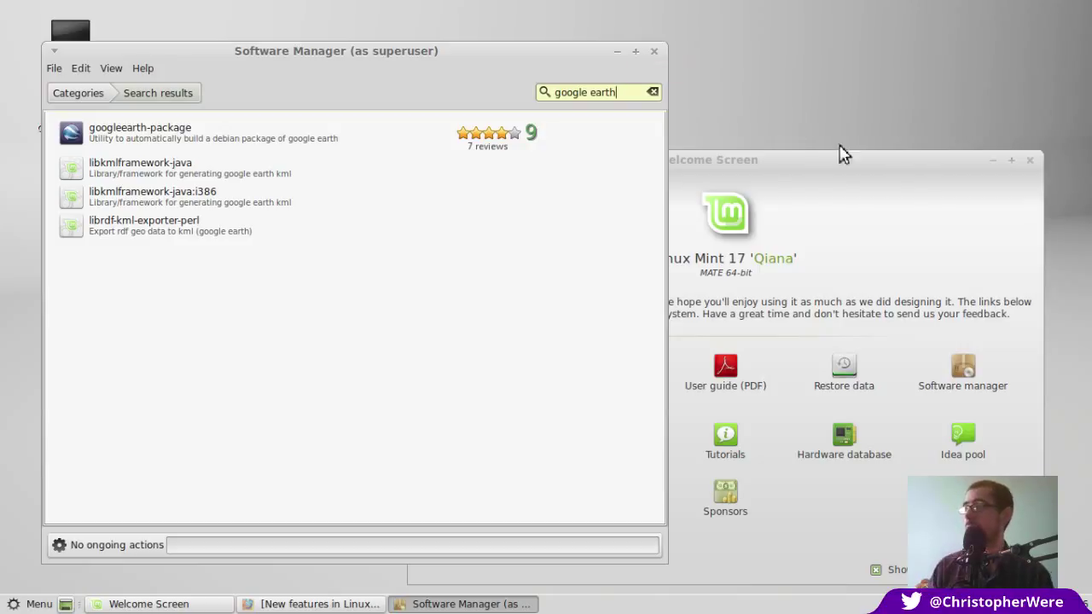
drag(839, 163, 871, 166)
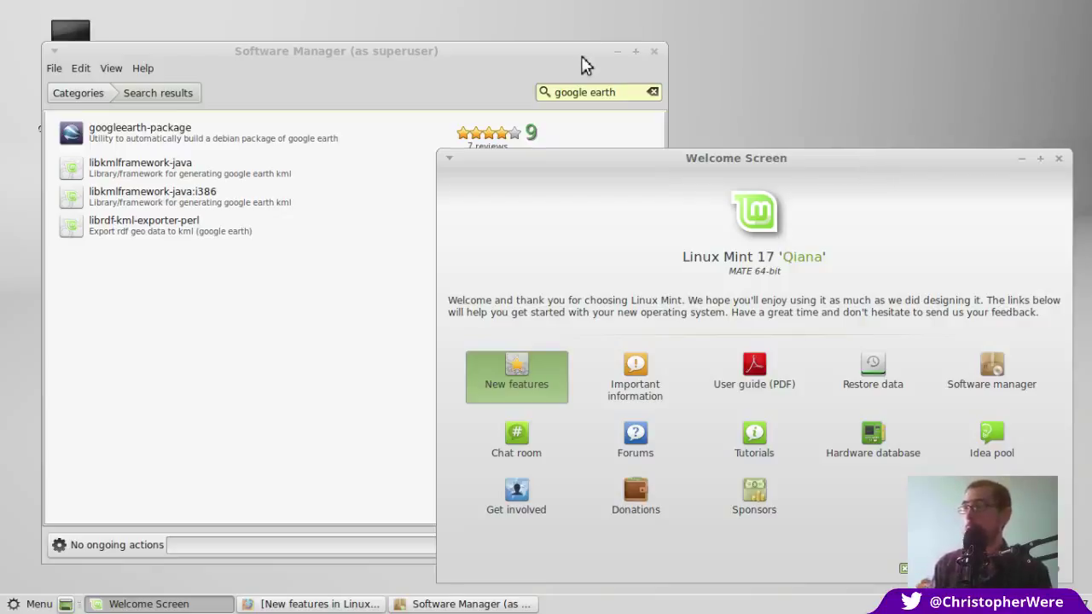
Shift the Software Manager window away from the Welcome Screen, then bring the Welcome Screen forward and nudge it slightly.
drag(582, 60, 556, 31)
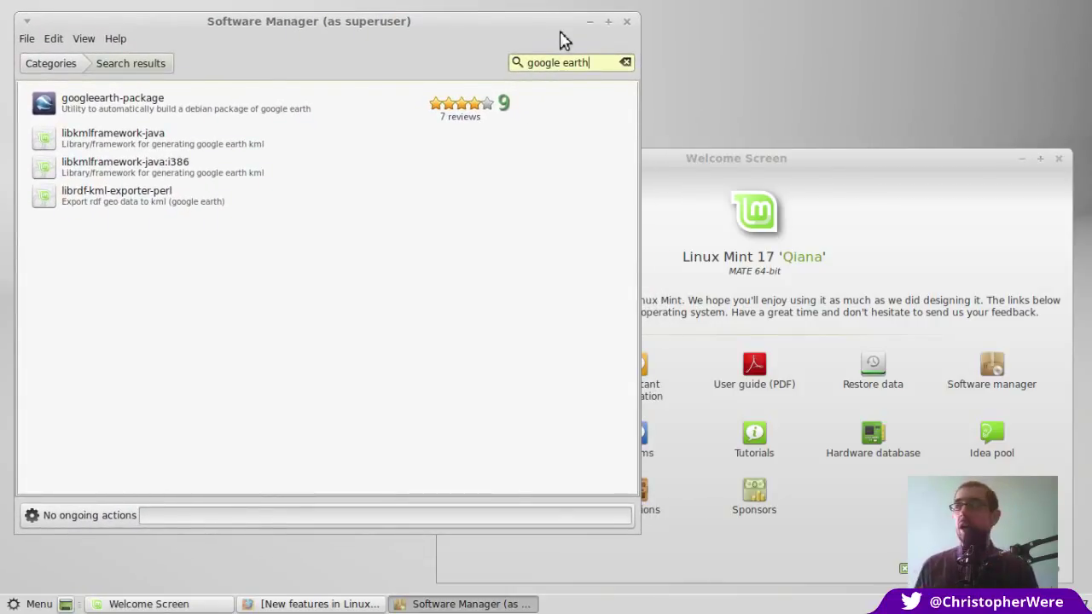
click(755, 165)
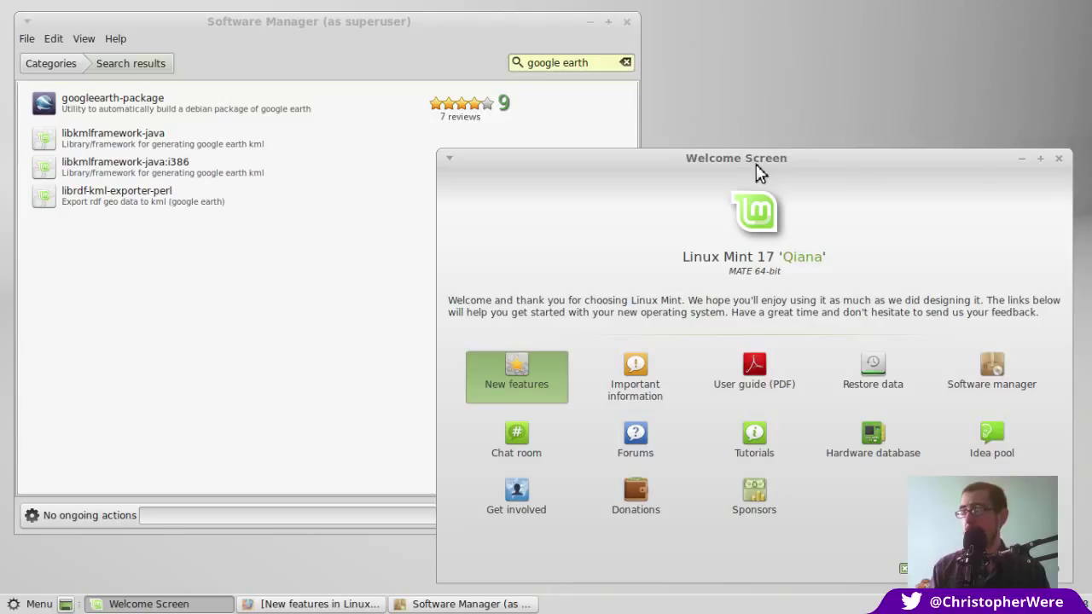
drag(747, 159, 740, 166)
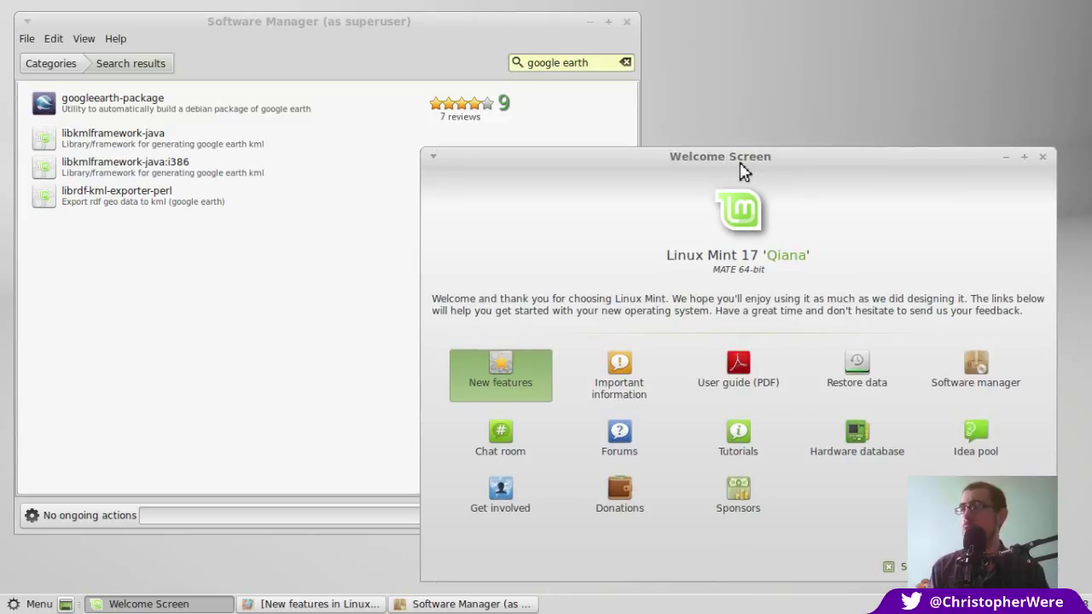
Look through the Administration applications in the application menu, back up to the start of the list.
click(34, 605)
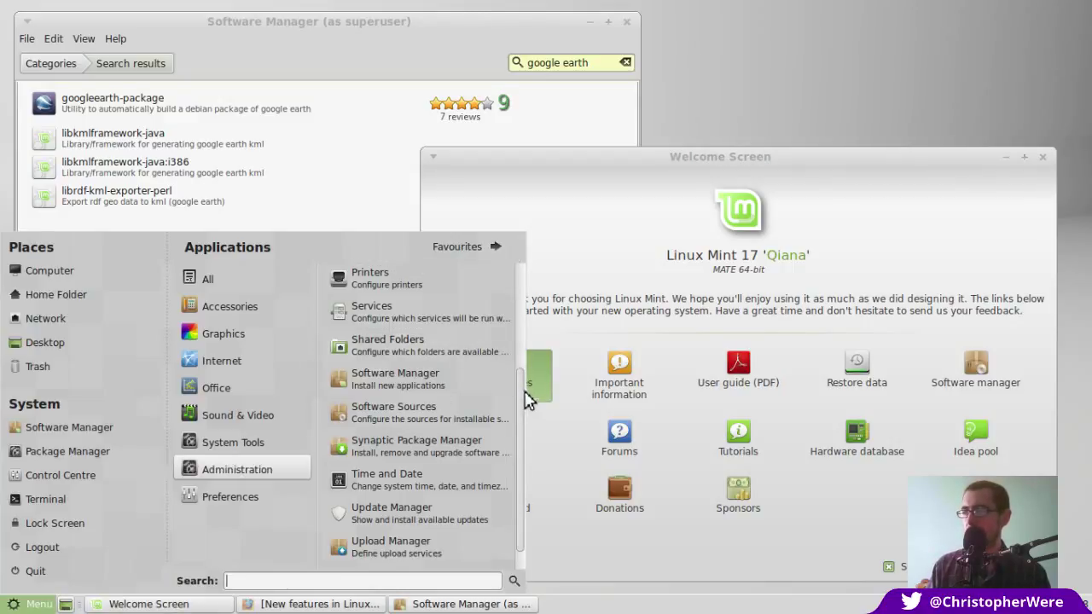
scroll(522, 375, up, 2)
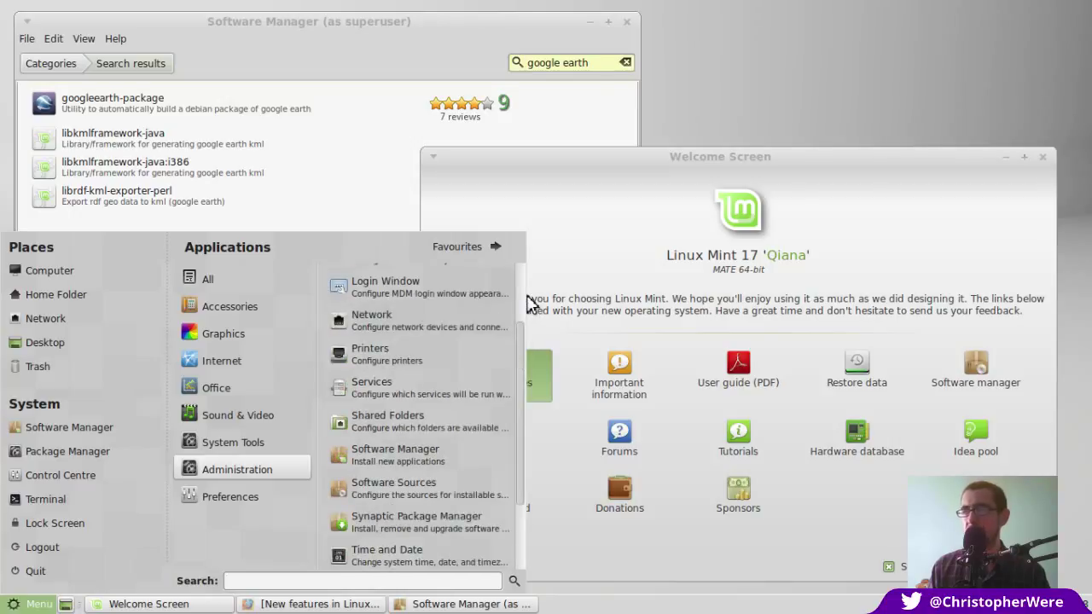
scroll(524, 299, up, 3)
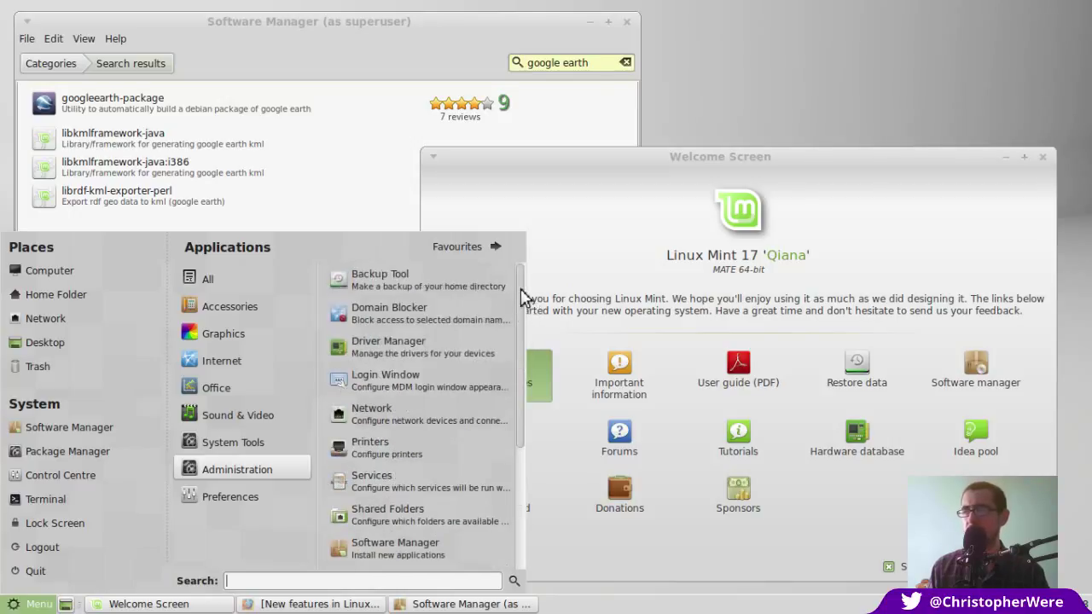
Return to the Welcome Screen and close both it and Software Manager.
click(678, 165)
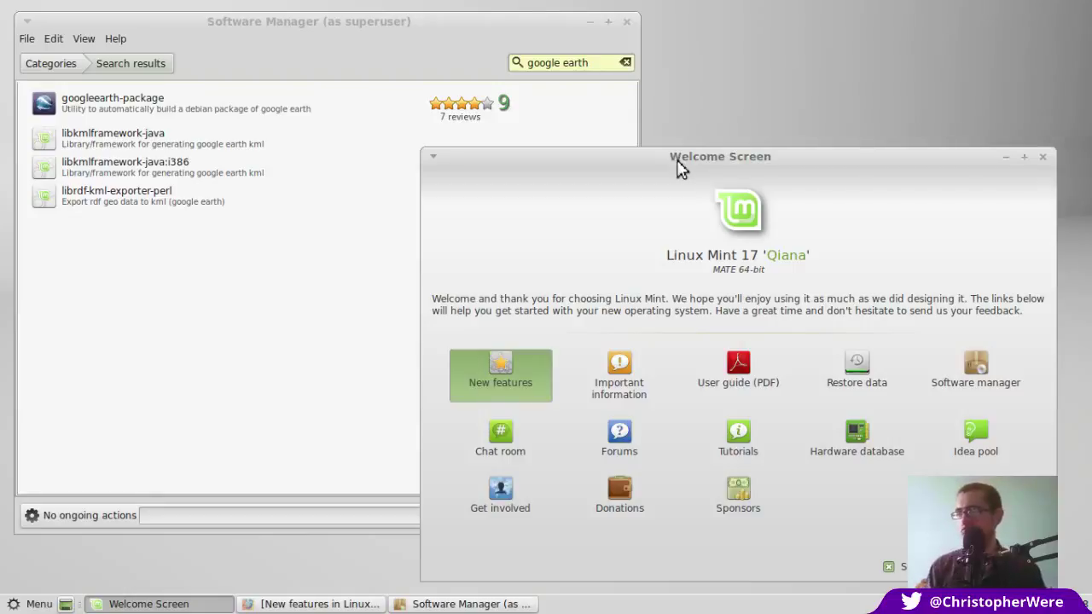
click(1044, 158)
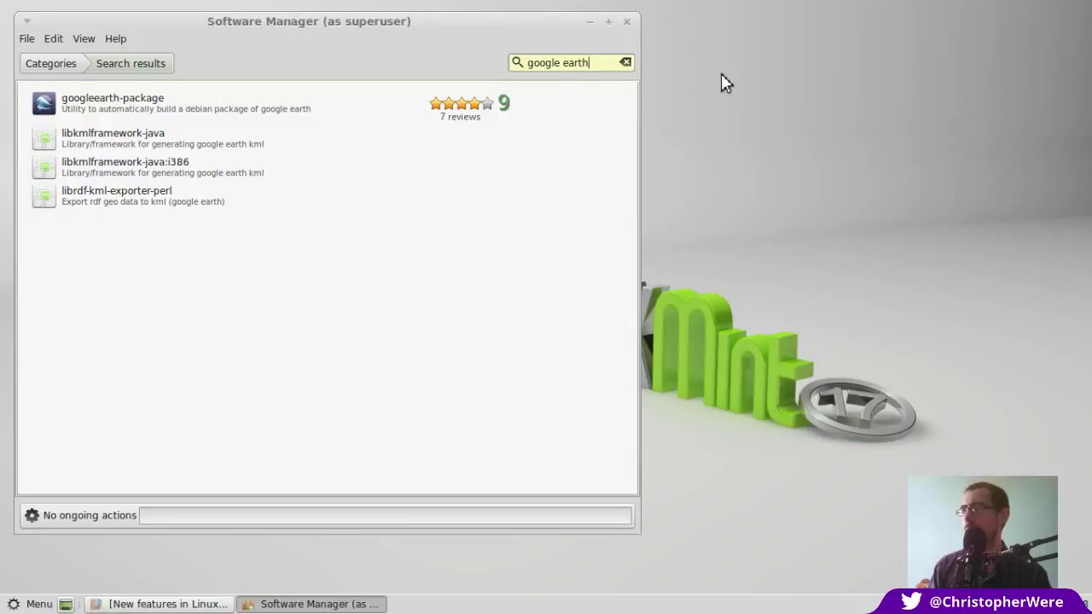
click(628, 23)
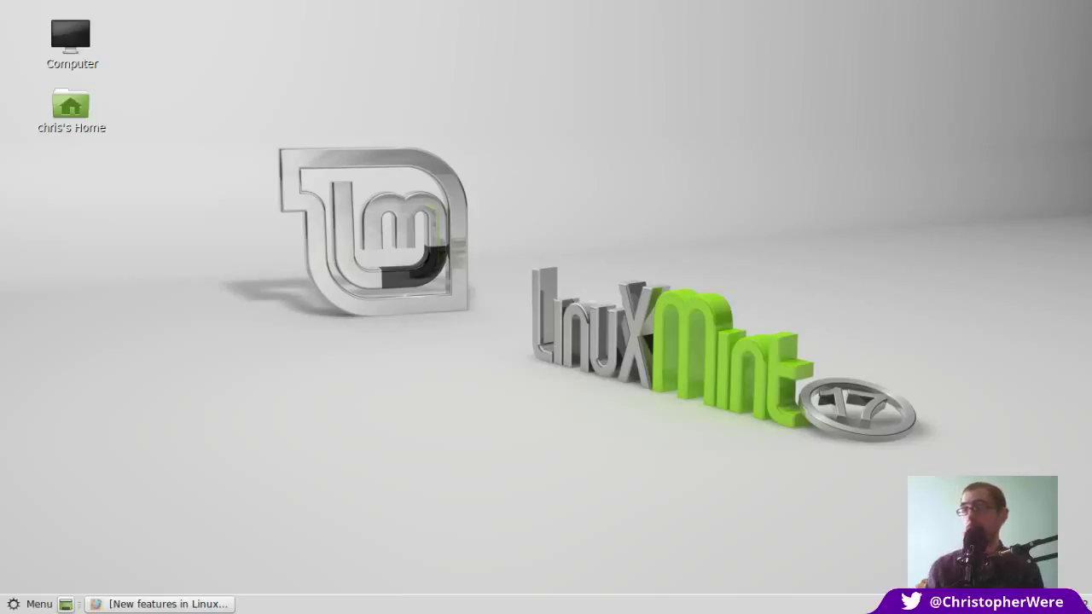
Examine the applications listed under System Tools, Internet and Administration, then return to the desktop.
click(37, 604)
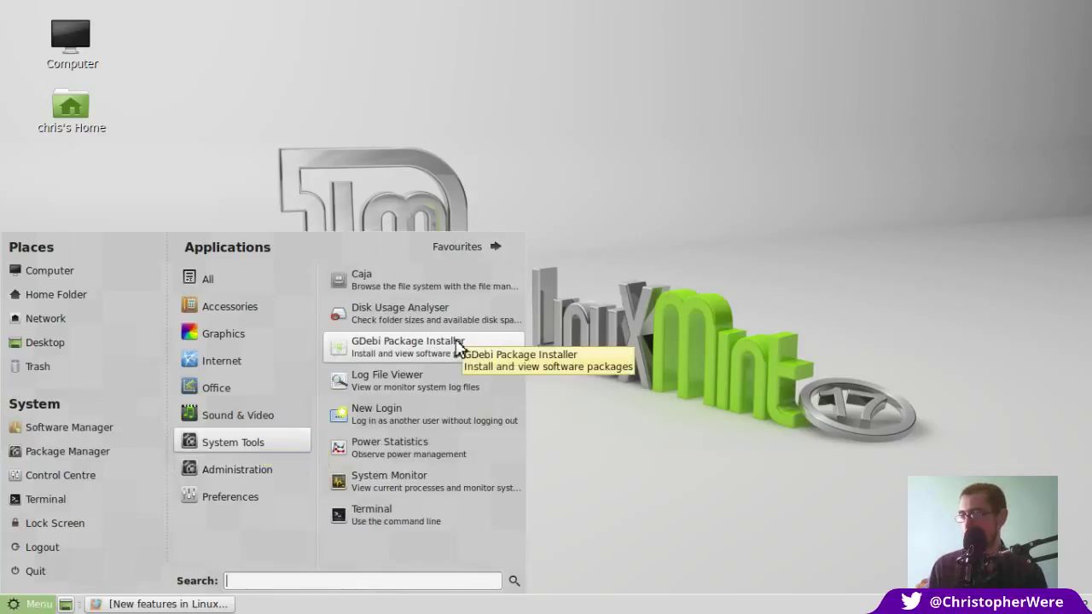
mouse_move(244, 358)
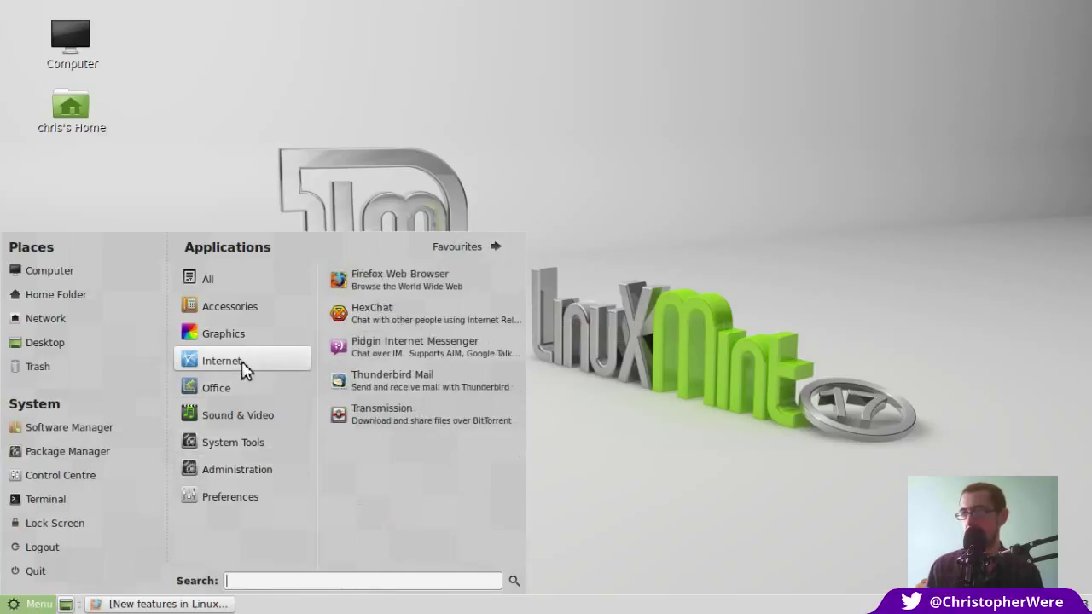
click(339, 128)
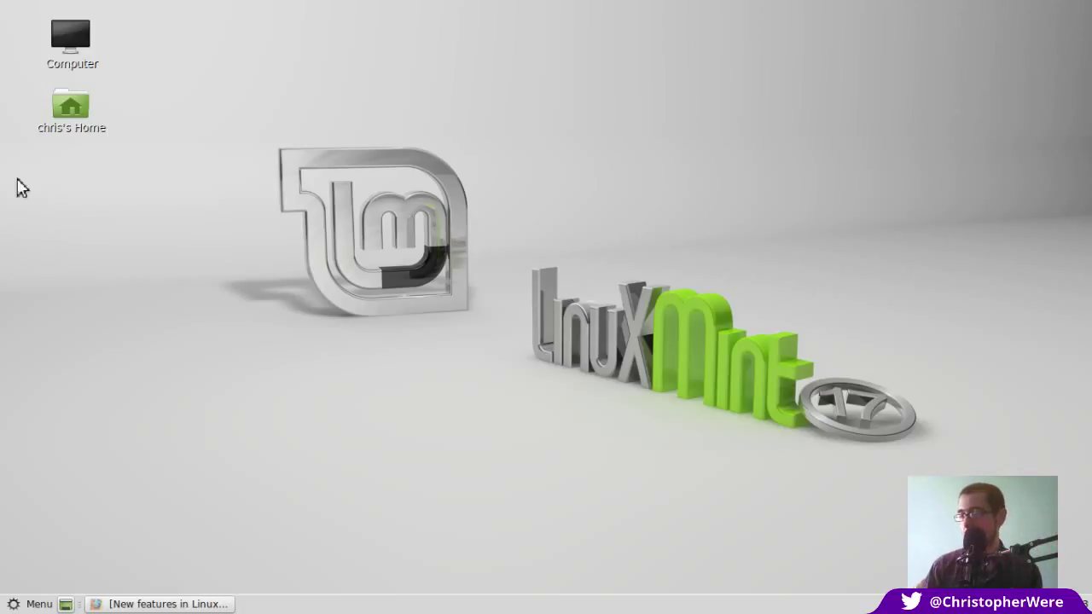
click(36, 603)
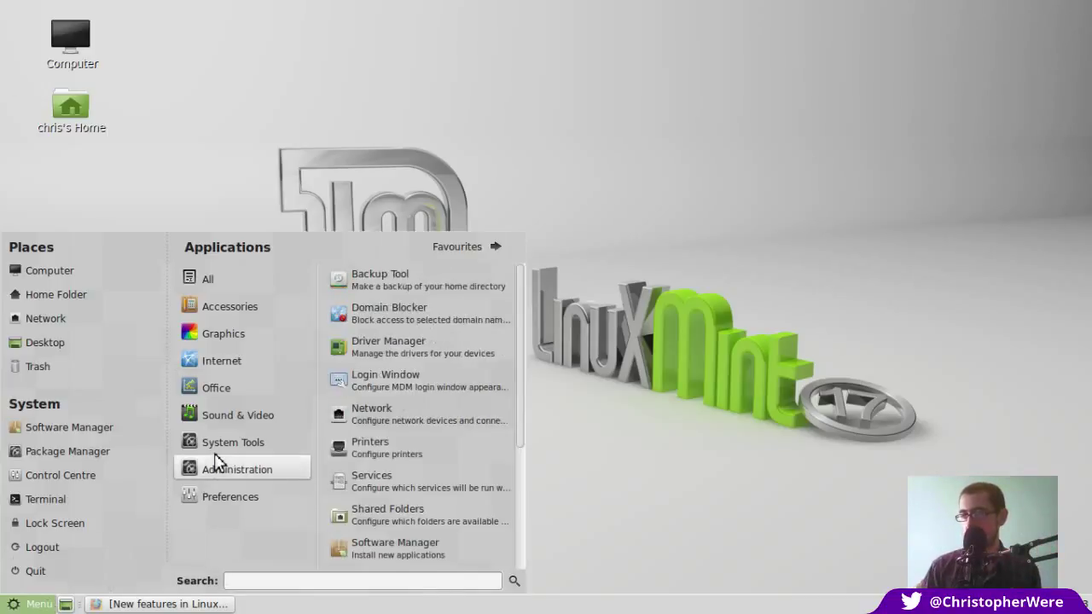
mouse_move(218, 443)
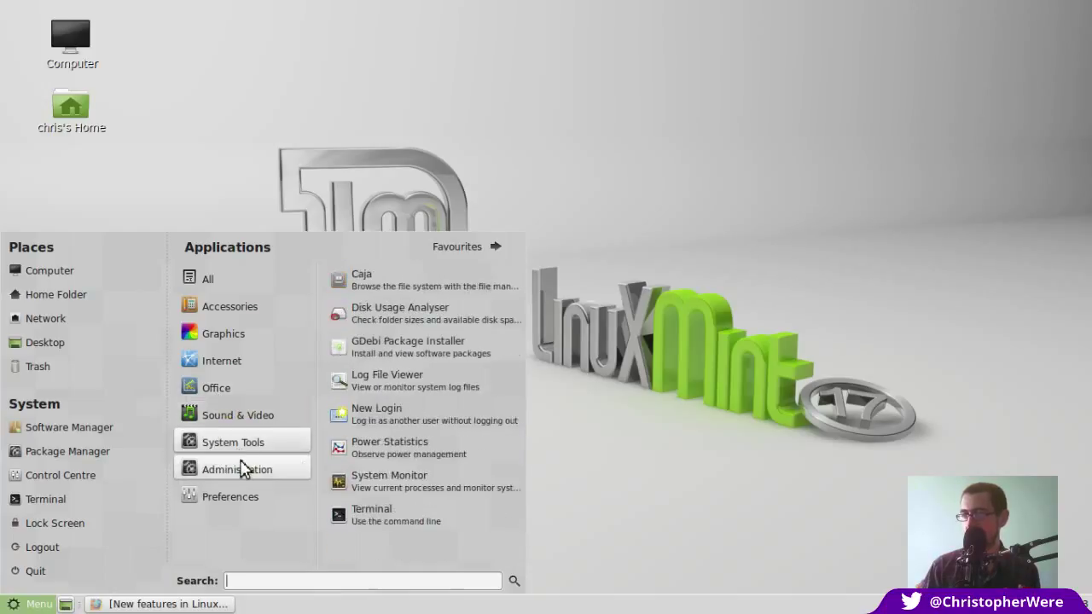
mouse_move(242, 468)
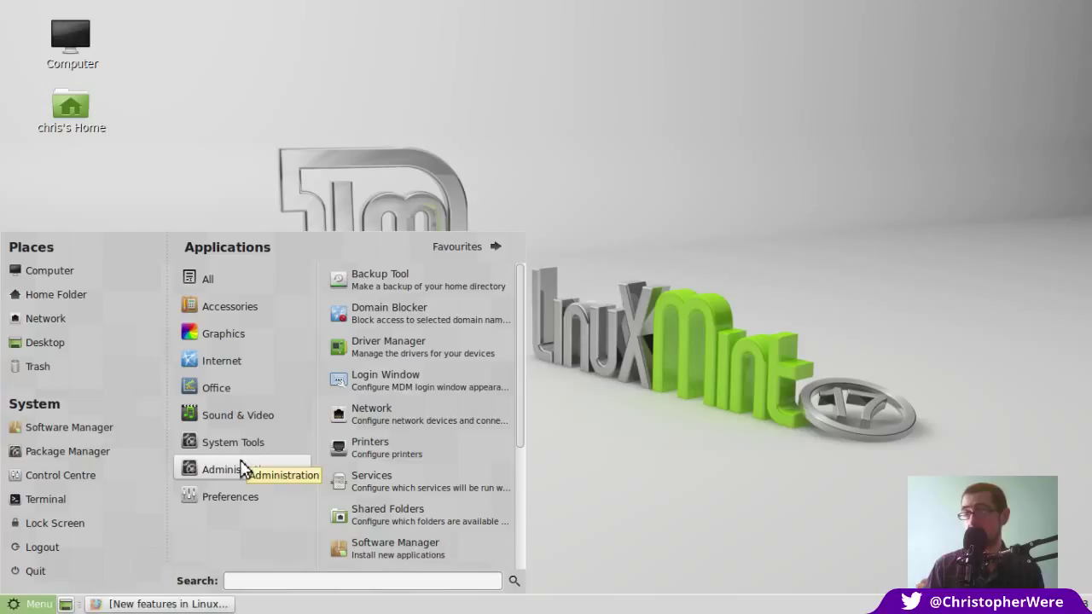
click(708, 351)
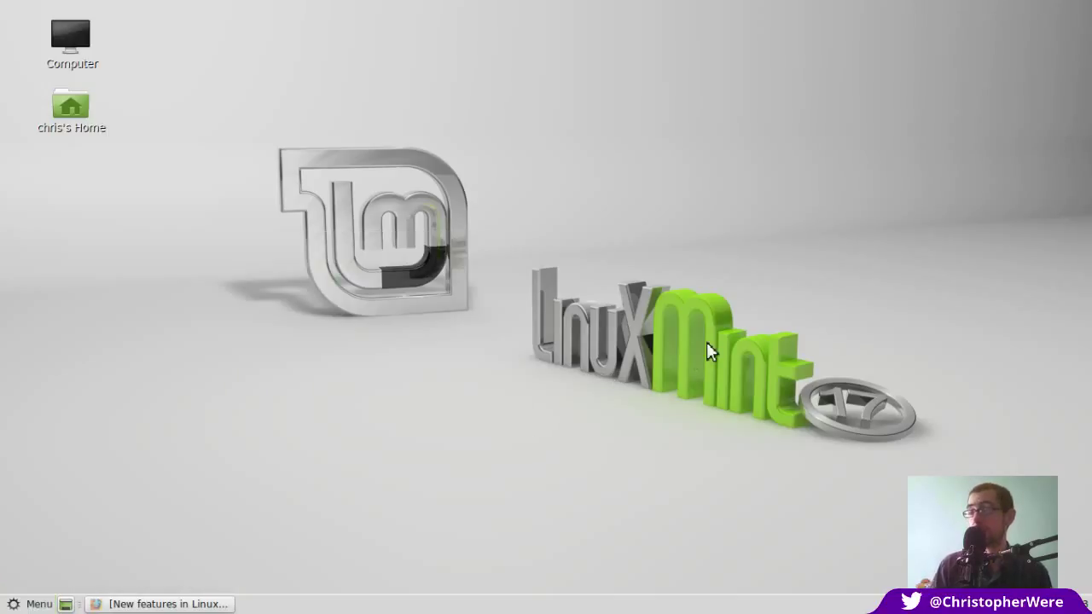